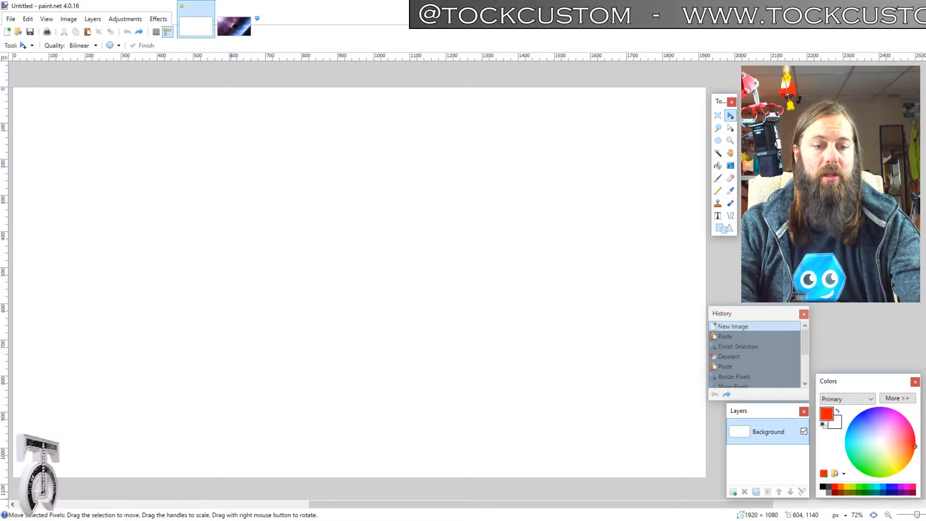
{"action": "mouse_move", "coordinate": [262, 520]}
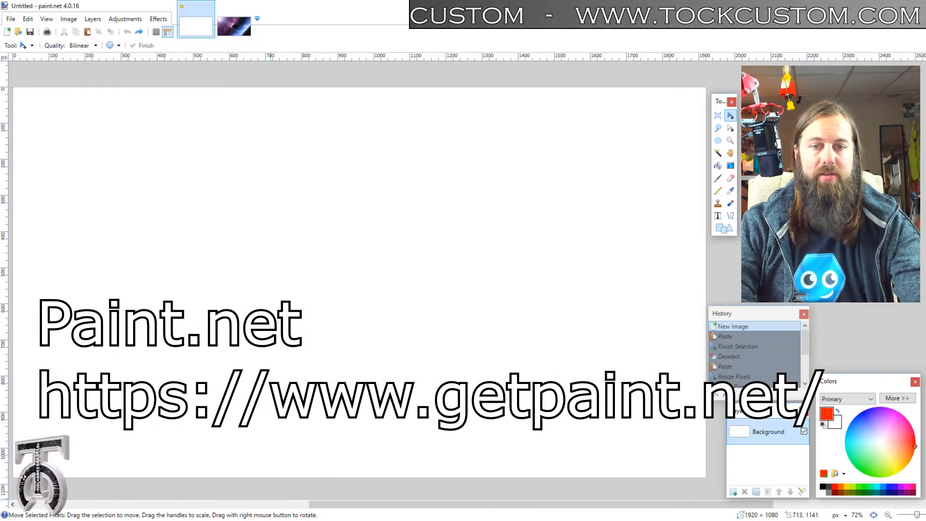
{"action": "key", "text": "alt+Tab"}
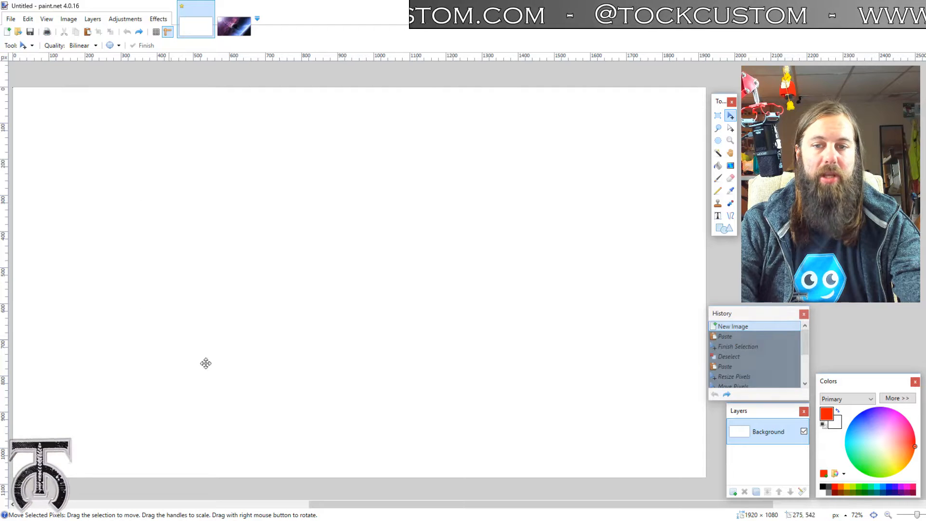
- Create a new blank image 1920 pixels wide and 1080 pixels high
{"action": "left_click", "coordinate": [10, 19]}
{"action": "left_click", "coordinate": [28, 31]}
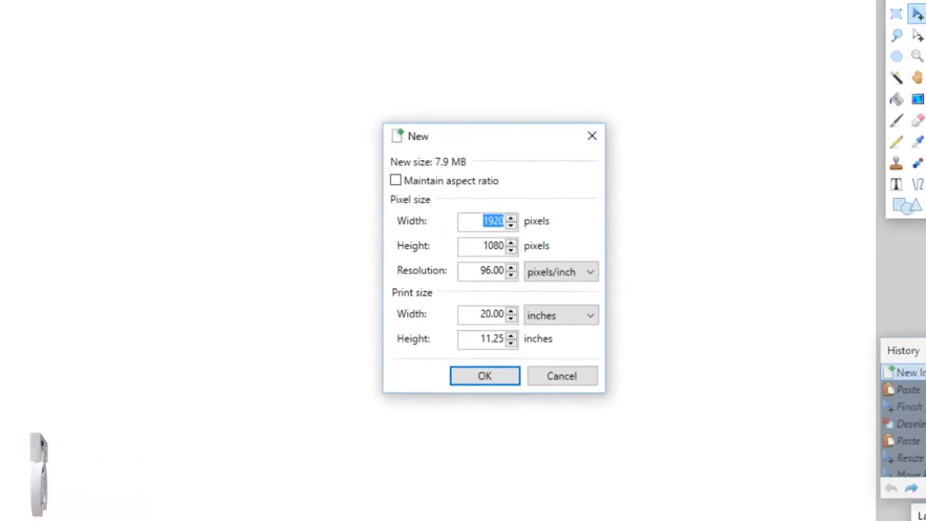
{"action": "type", "text": "1920"}
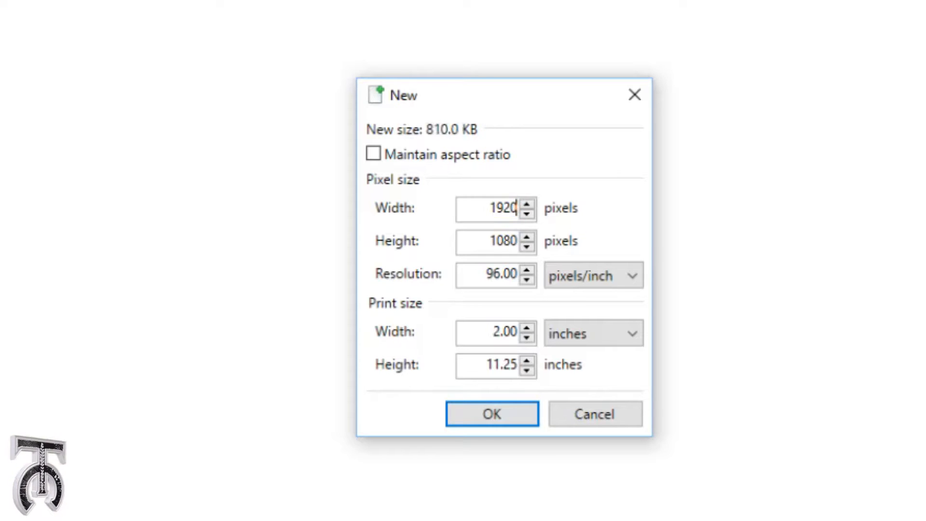
{"action": "key", "text": "Tab"}
{"action": "type", "text": "1080"}
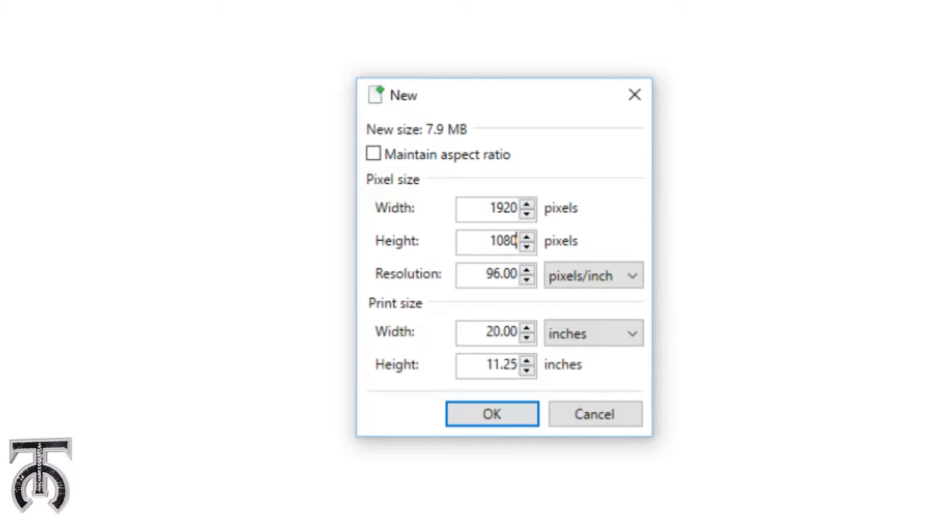
{"action": "key", "text": "Return"}
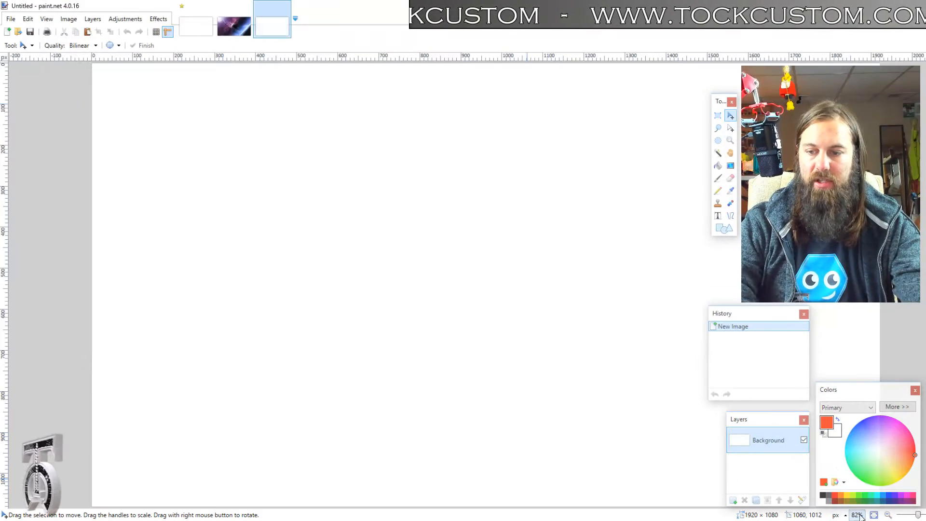
{"action": "key", "text": "Return"}
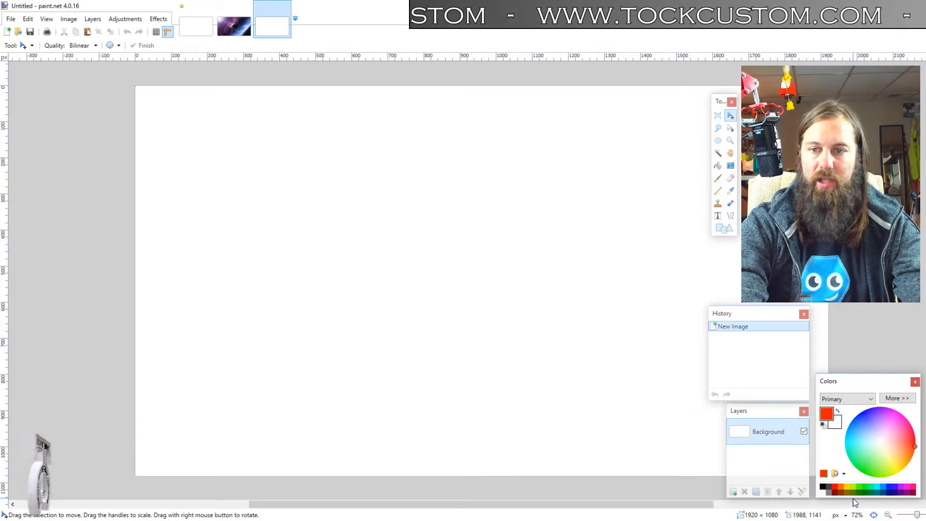
{"action": "left_click_drag", "start_coordinate": [693, 502], "coordinate": [750, 504]}
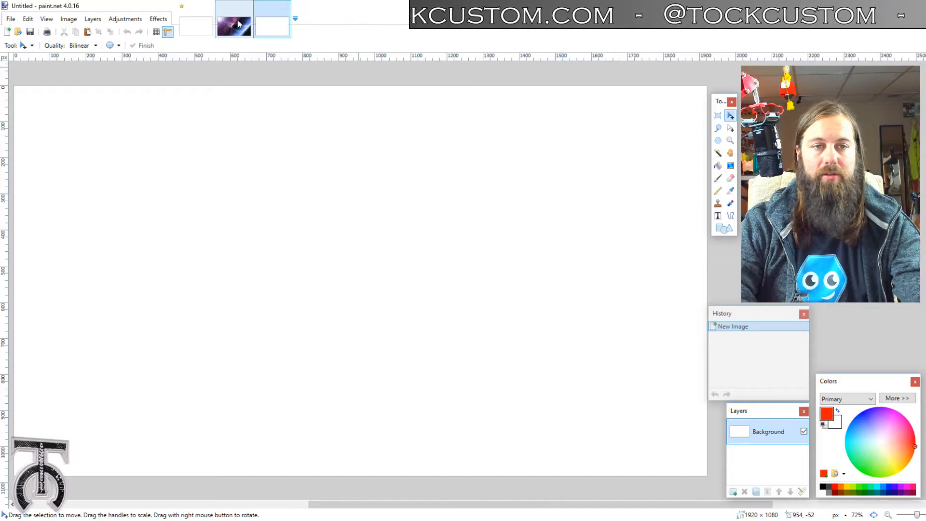
- Copy the entire ringed-planet space picture into the first blank image and clear the selection
{"action": "left_click", "coordinate": [198, 27]}
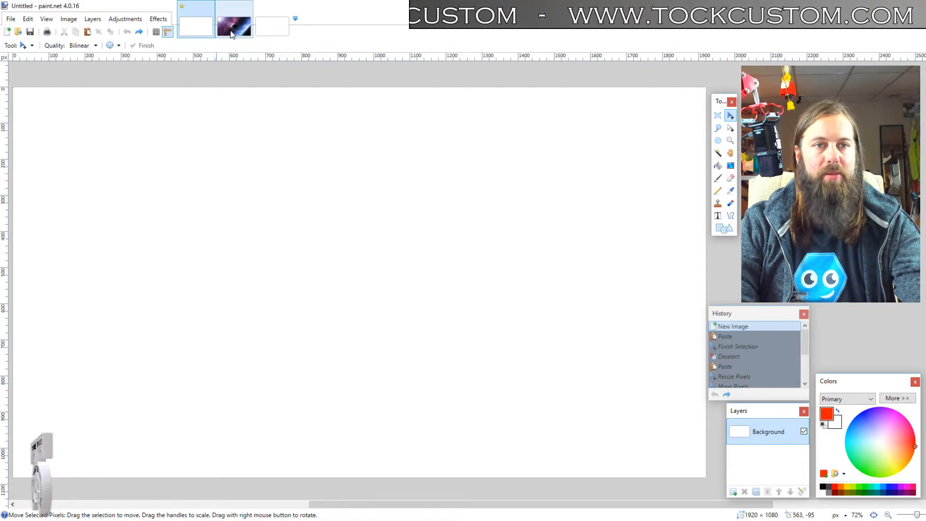
{"action": "left_click", "coordinate": [231, 34]}
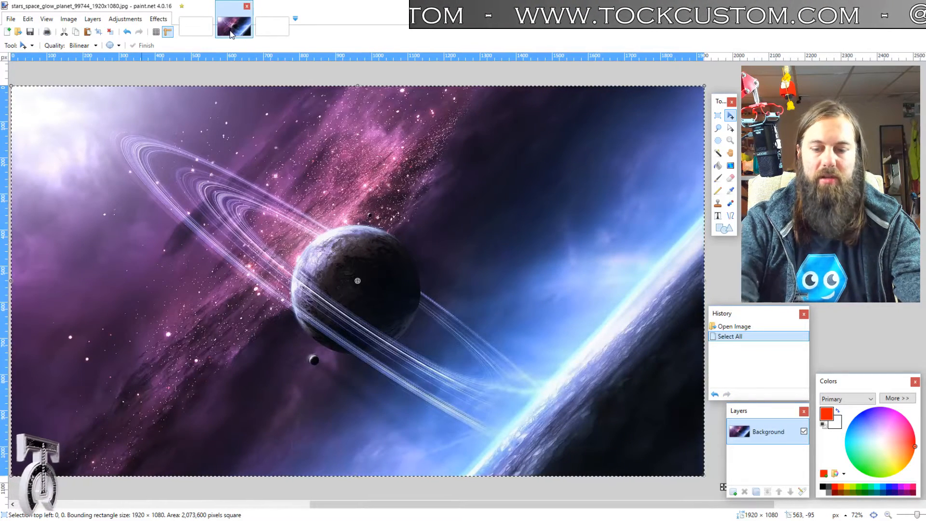
{"action": "key", "text": "ctrl+d"}
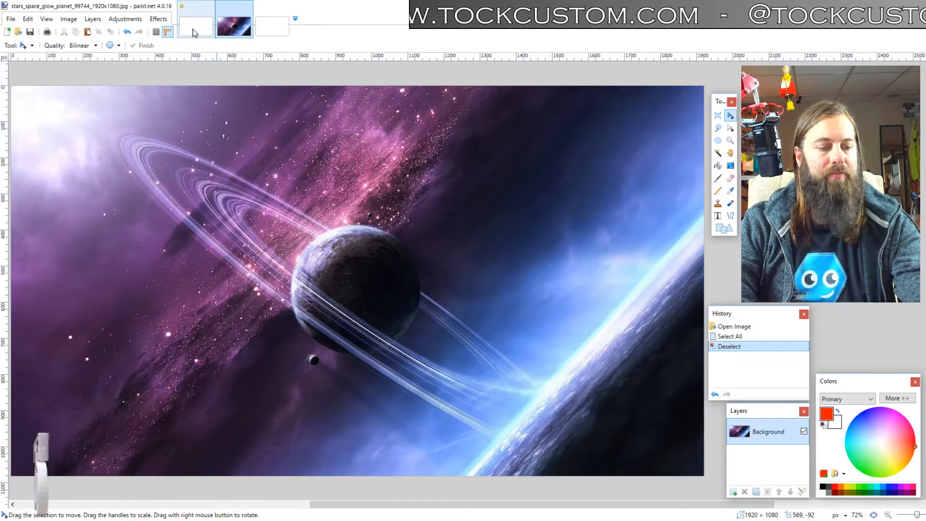
{"action": "key", "text": "ctrl+a"}
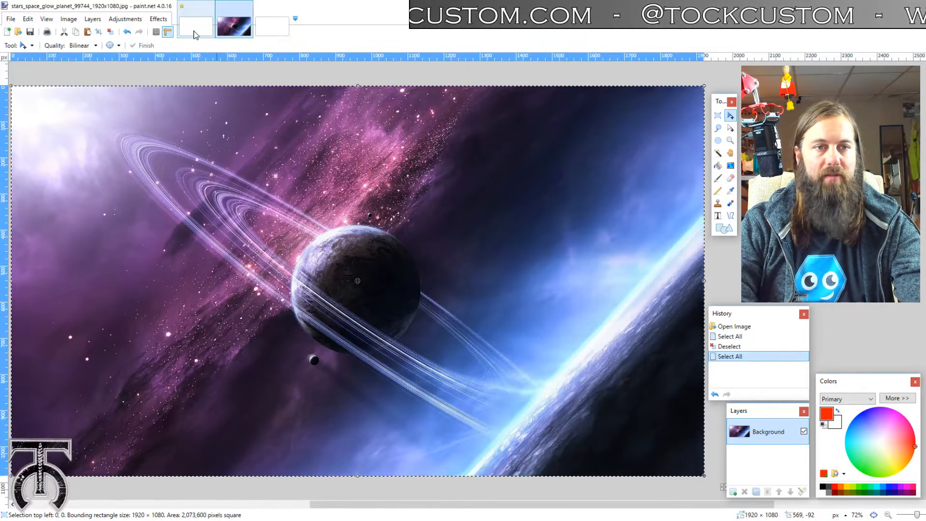
{"action": "left_click", "coordinate": [195, 35]}
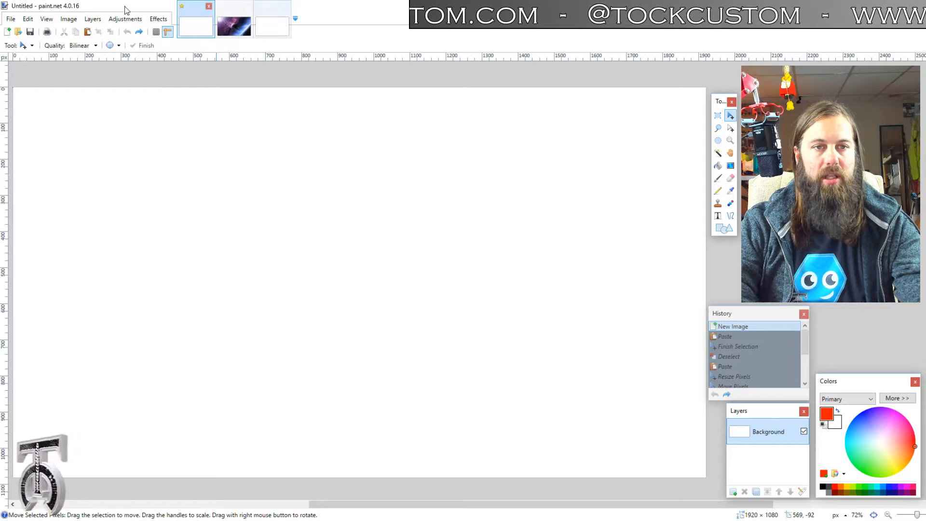
{"action": "key", "text": "ctrl+v"}
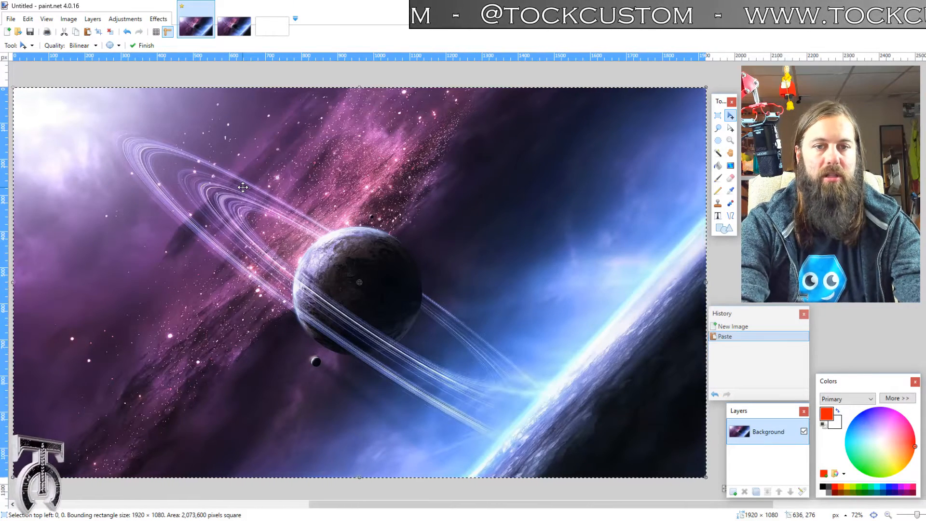
{"action": "key", "text": "ctrl+d"}
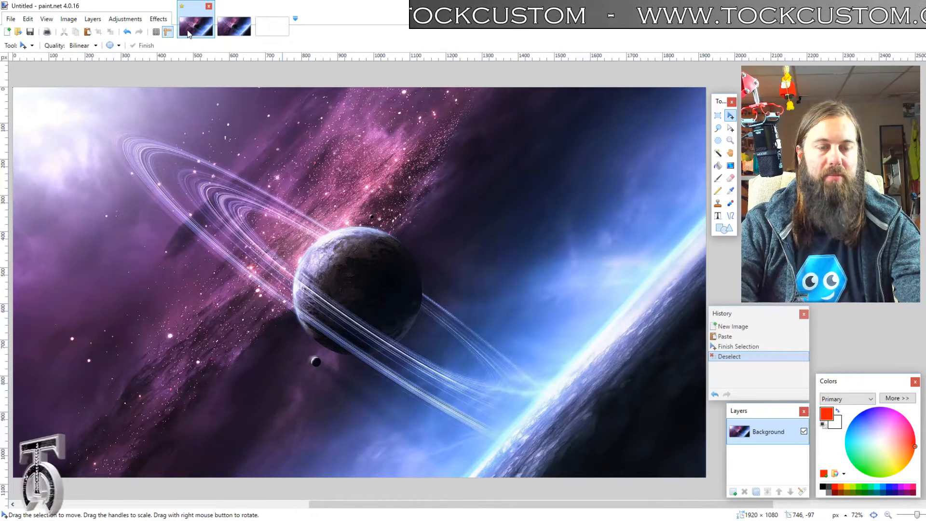
- Fill the remaining blank image with the solid red primary color using the Paint Bucket
{"action": "left_click", "coordinate": [268, 33]}
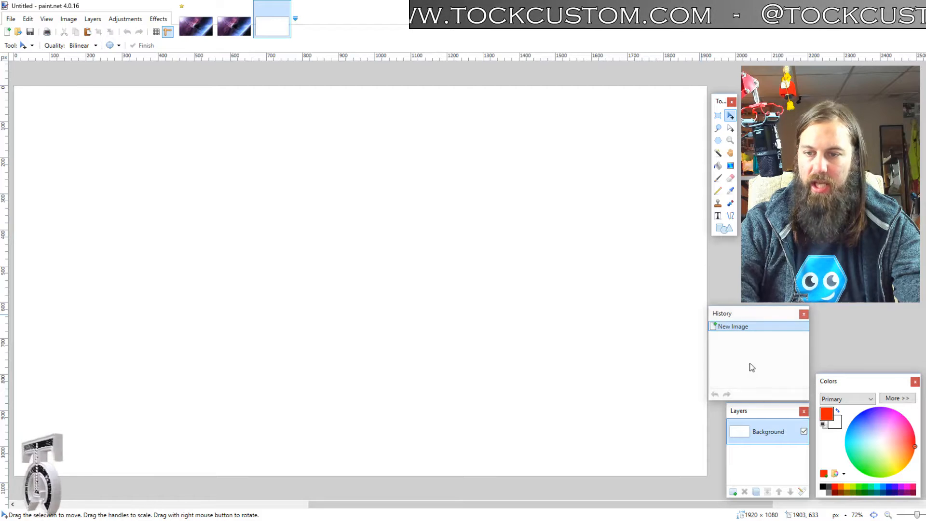
{"action": "key", "text": "f"}
{"action": "left_click", "coordinate": [511, 243]}
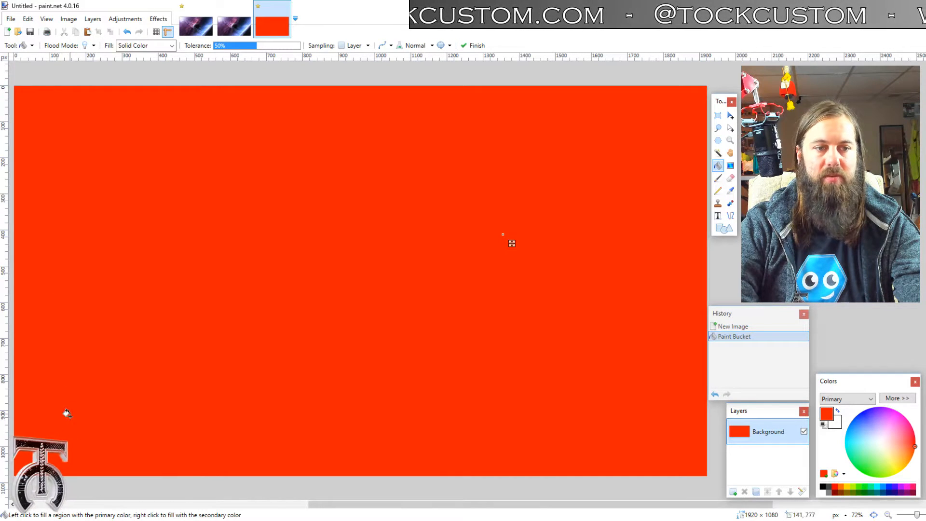
{"action": "left_click", "coordinate": [846, 440]}
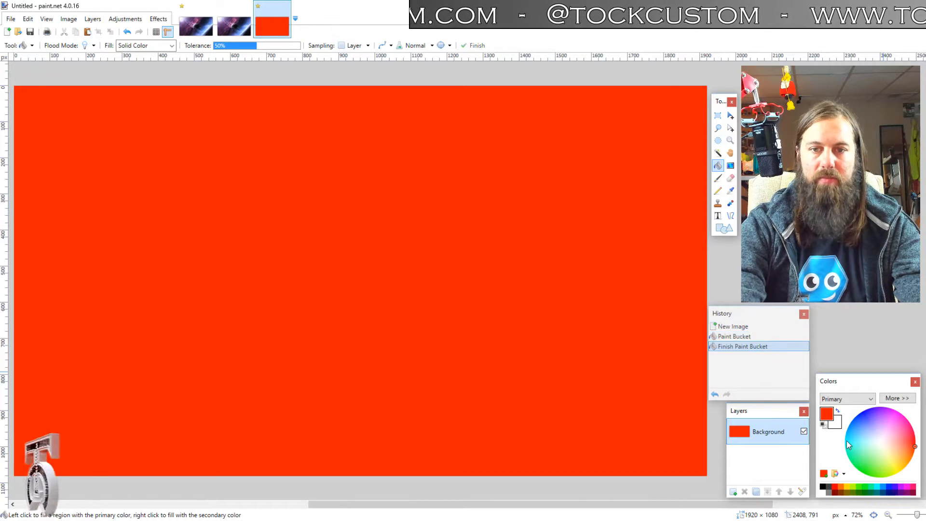
- Copy the whole red image and paste it onto a new layer above the space background
{"action": "key", "text": "ctrl+a"}
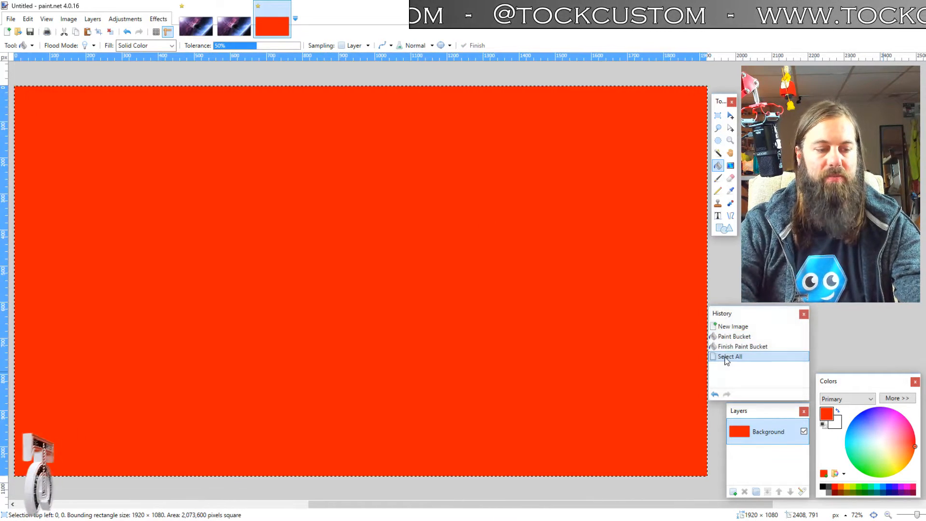
{"action": "left_click", "coordinate": [196, 26]}
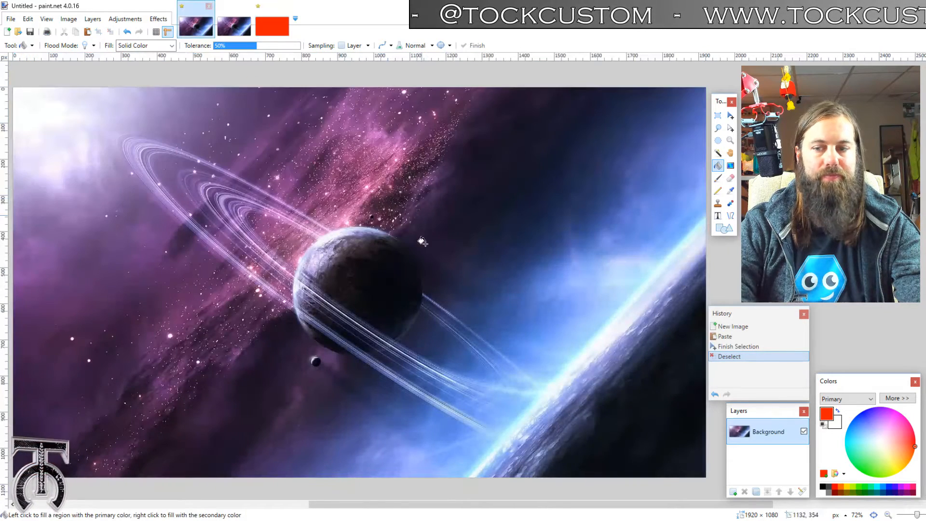
{"action": "left_click", "coordinate": [734, 492]}
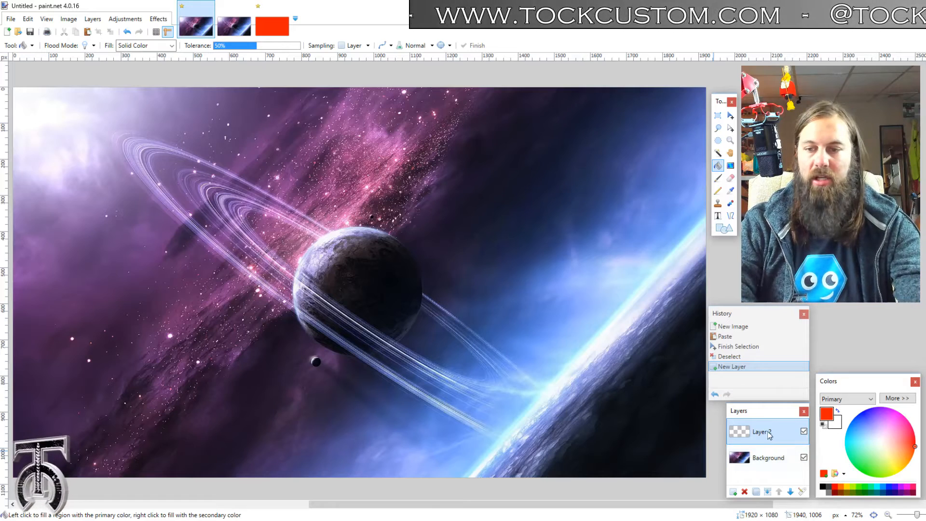
{"action": "key", "text": "ctrl+v"}
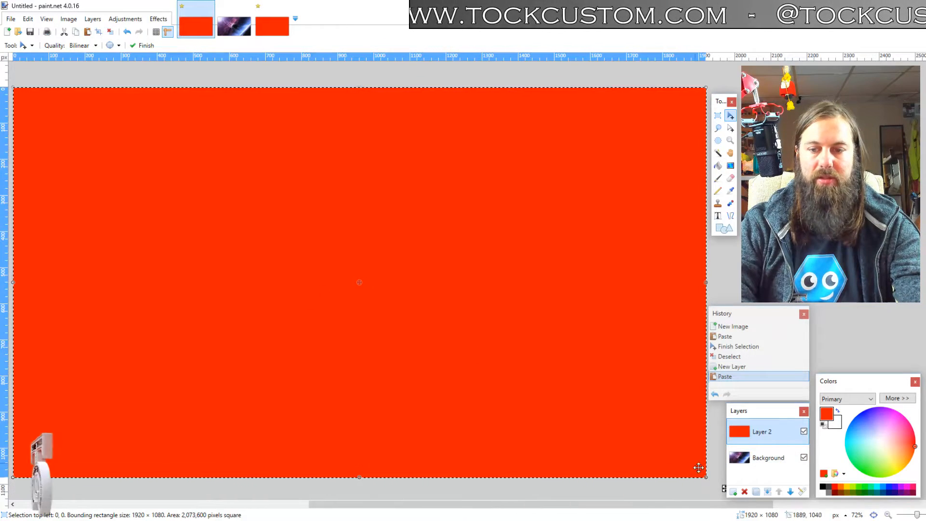
- Scale the pasted red rectangle to about 1372 × 771 px, place its top-left corner near 31, 124, and deselect
{"action": "left_click_drag", "start_coordinate": [705, 478], "coordinate": [537, 341]}
{"action": "left_click_drag", "start_coordinate": [363, 198], "coordinate": [378, 237]}
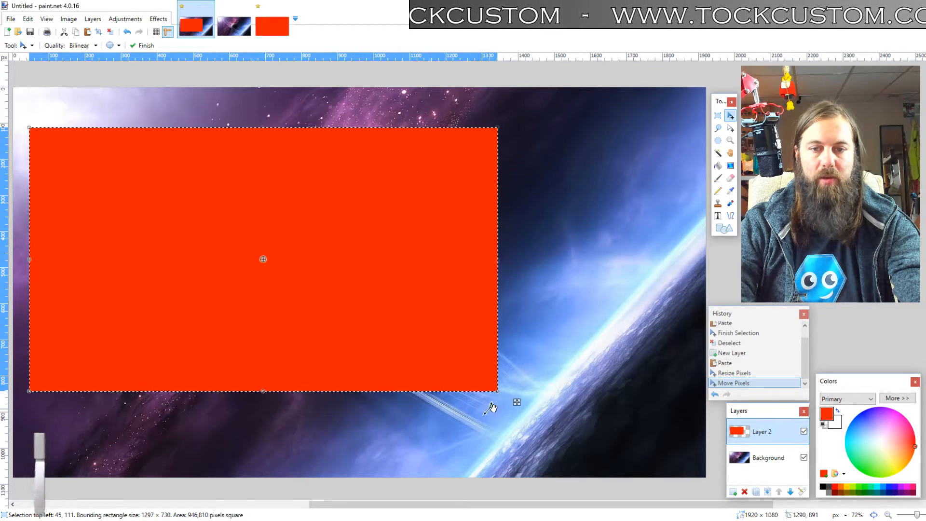
{"action": "left_click_drag", "start_coordinate": [450, 212], "coordinate": [447, 226]}
{"action": "left_click_drag", "start_coordinate": [500, 397], "coordinate": [525, 414]}
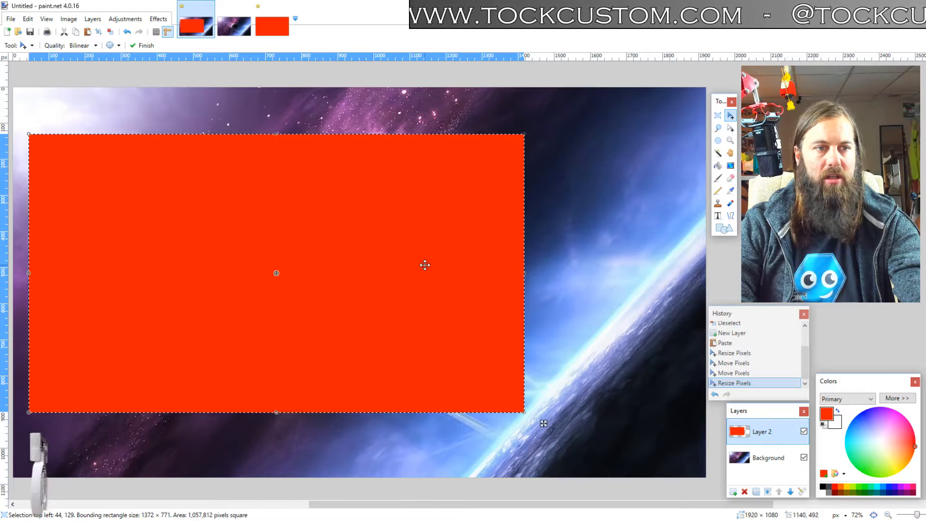
{"action": "left_click_drag", "start_coordinate": [425, 265], "coordinate": [420, 263]}
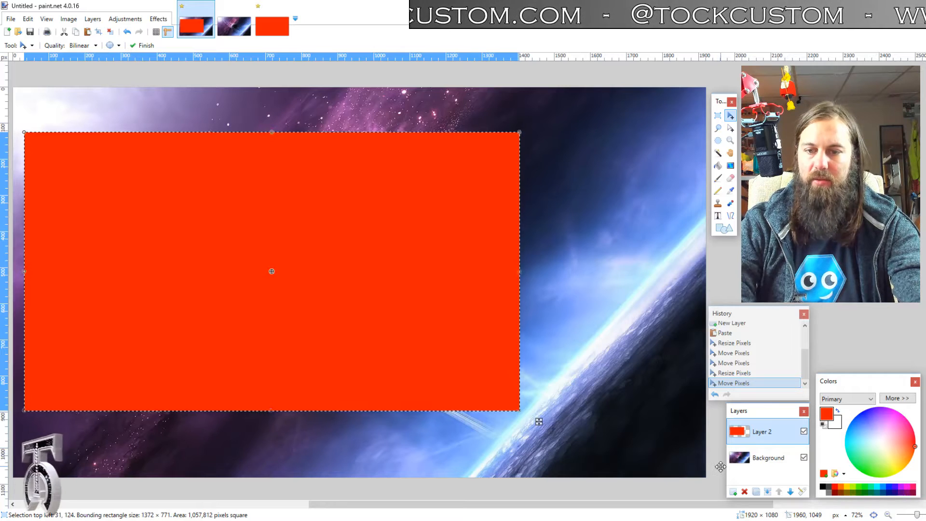
{"action": "key", "text": "ctrl+d"}
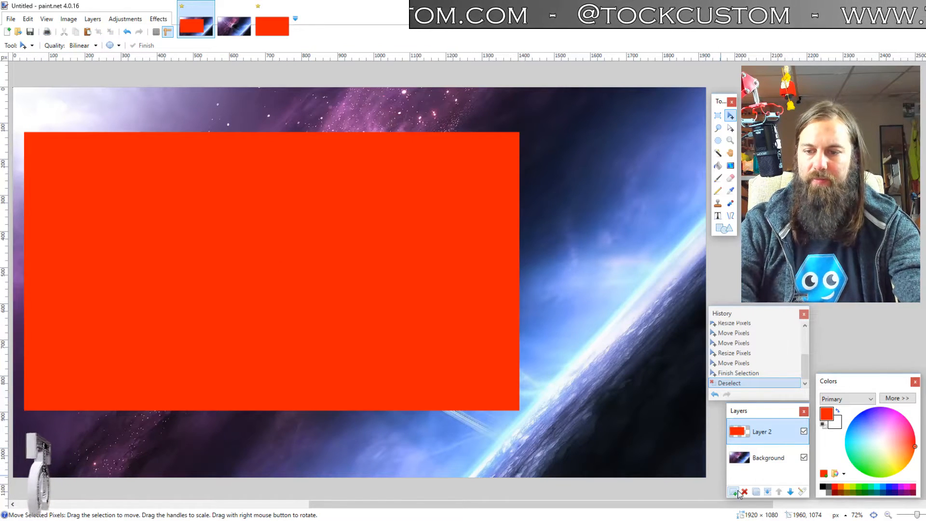
- Paste the red image onto another new layer and shrink it into a small rectangle on the right of the large one
{"action": "left_click", "coordinate": [734, 491]}
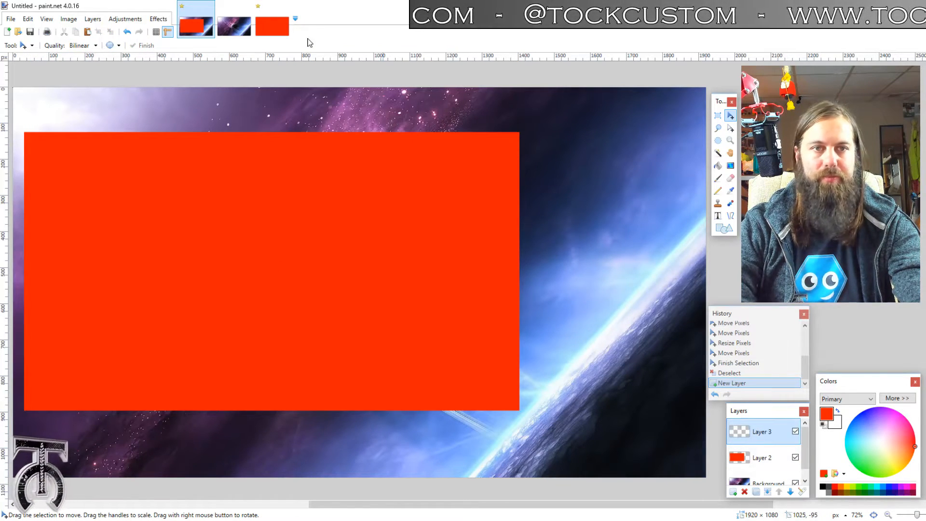
{"action": "left_click", "coordinate": [272, 24]}
{"action": "key", "text": "ctrl+a"}
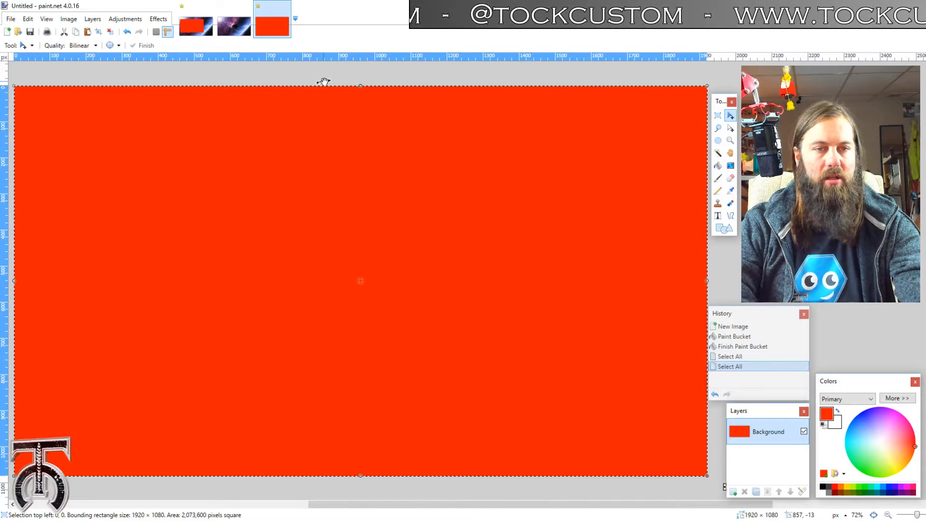
{"action": "left_click", "coordinate": [196, 30]}
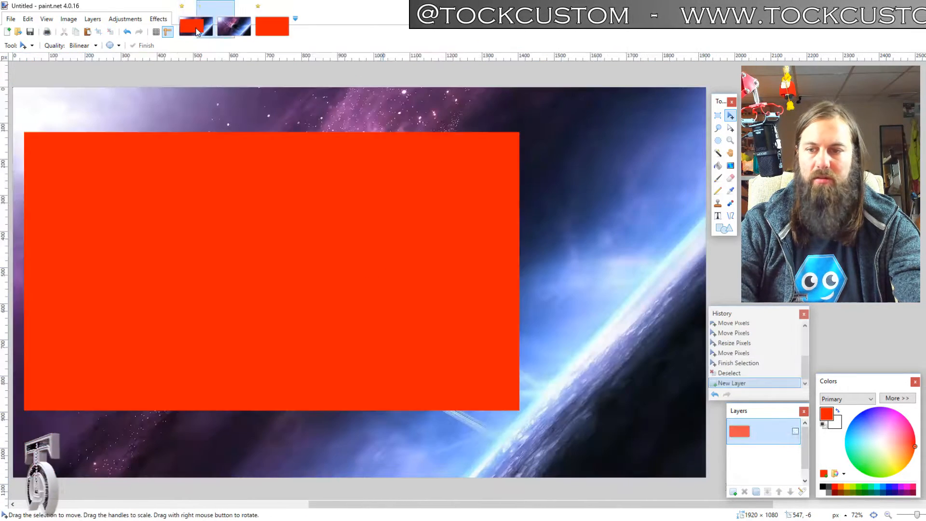
{"action": "key", "text": "ctrl+v"}
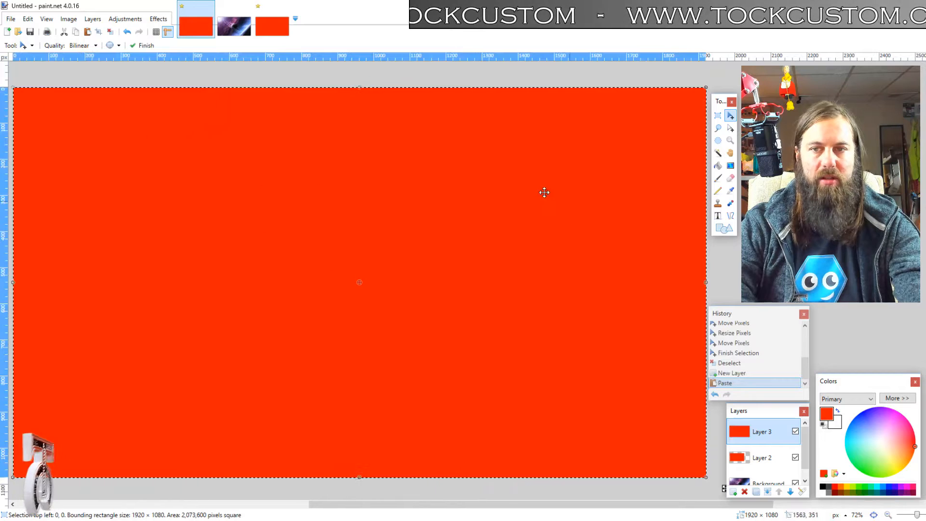
{"action": "left_click_drag", "start_coordinate": [14, 88], "coordinate": [531, 379]}
{"action": "left_click_drag", "start_coordinate": [597, 407], "coordinate": [639, 222]}
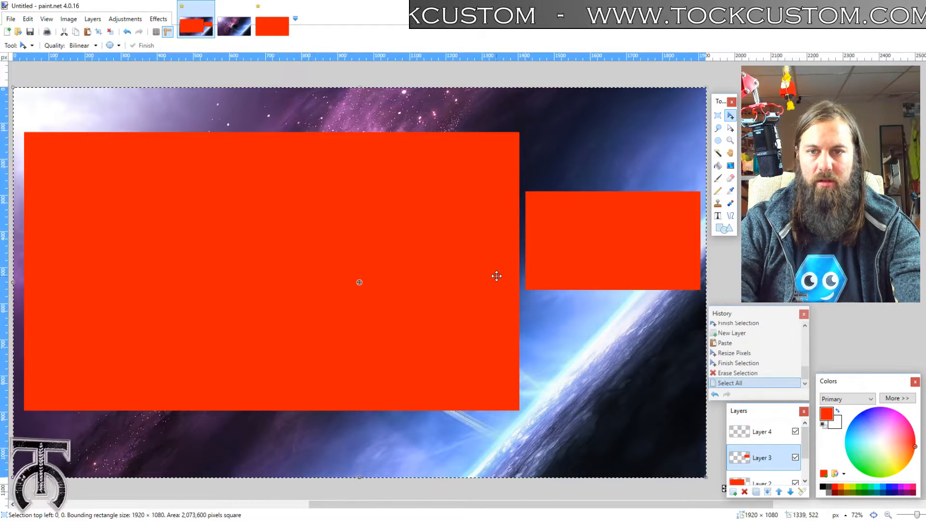
- Paste a copy of the small red rectangle onto Layer 4 and move it down about 357 px, below the first one
{"action": "left_click", "coordinate": [764, 436]}
{"action": "key", "text": "ctrl+v"}
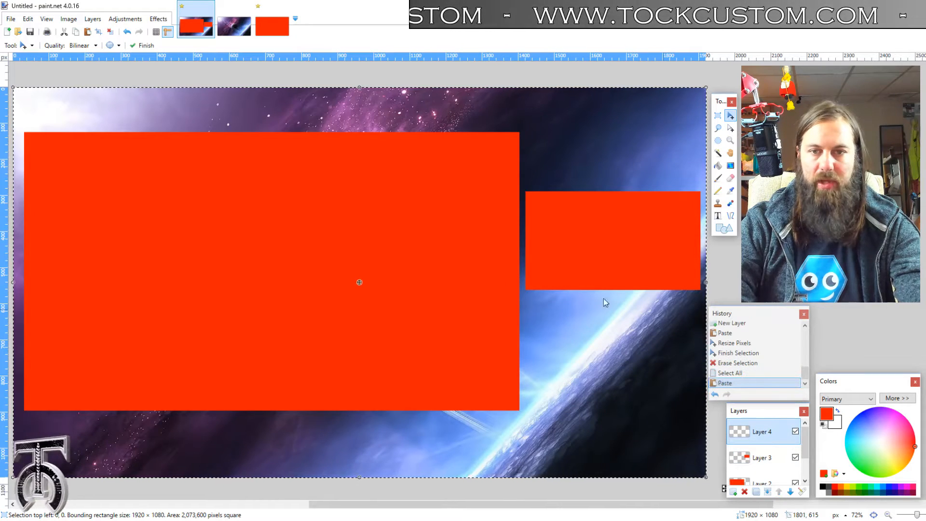
{"action": "key", "text": "Down"}
{"action": "key", "text": "Down"}
{"action": "key", "text": "Down"}
{"action": "key", "text": "Down"}
{"action": "key", "text": "Down"}
{"action": "key", "text": "Down"}
{"action": "key", "text": "Down"}
{"action": "key", "text": "Down"}
{"action": "key", "text": "Down"}
{"action": "key", "text": "Down"}
{"action": "key", "text": "Down"}
{"action": "key", "text": "Down"}
{"action": "key", "text": "Down"}
{"action": "key", "text": "Down"}
{"action": "key", "text": "Down"}
{"action": "key", "text": "Down"}
{"action": "key", "text": "Down"}
{"action": "key", "text": "Down"}
{"action": "key", "text": "Down"}
{"action": "key", "text": "Down"}
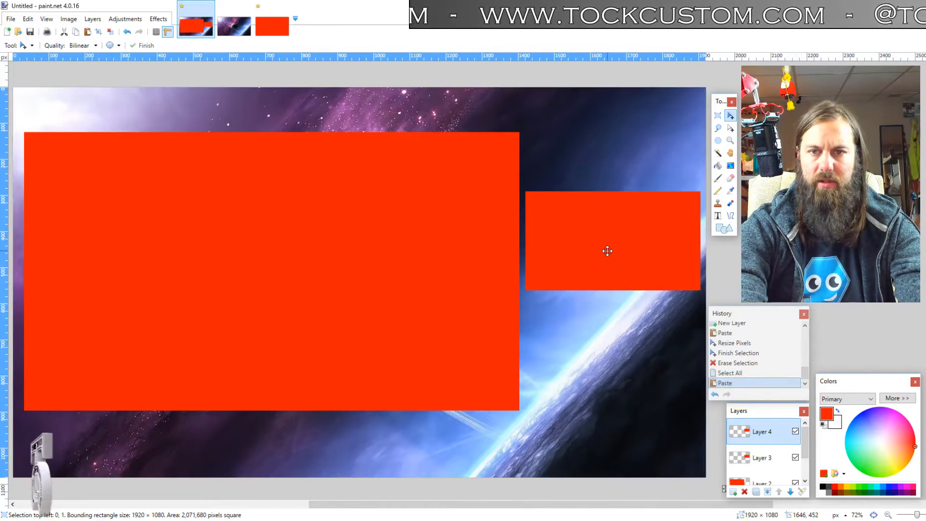
{"action": "key", "text": "Down"}
{"action": "key", "text": "Down"}
{"action": "key", "text": "Down"}
{"action": "key", "text": "Down"}
{"action": "key", "text": "Down"}
{"action": "key", "text": "Down"}
{"action": "key", "text": "Down"}
{"action": "key", "text": "Down"}
{"action": "key", "text": "Down"}
{"action": "key", "text": "Down"}
{"action": "key", "text": "Down"}
{"action": "key", "text": "Down"}
{"action": "key", "text": "Down"}
{"action": "key", "text": "Down"}
{"action": "key", "text": "Down"}
{"action": "key", "text": "Down"}
{"action": "key", "text": "Down"}
{"action": "key", "text": "Down"}
{"action": "key", "text": "Down"}
{"action": "key", "text": "Down"}
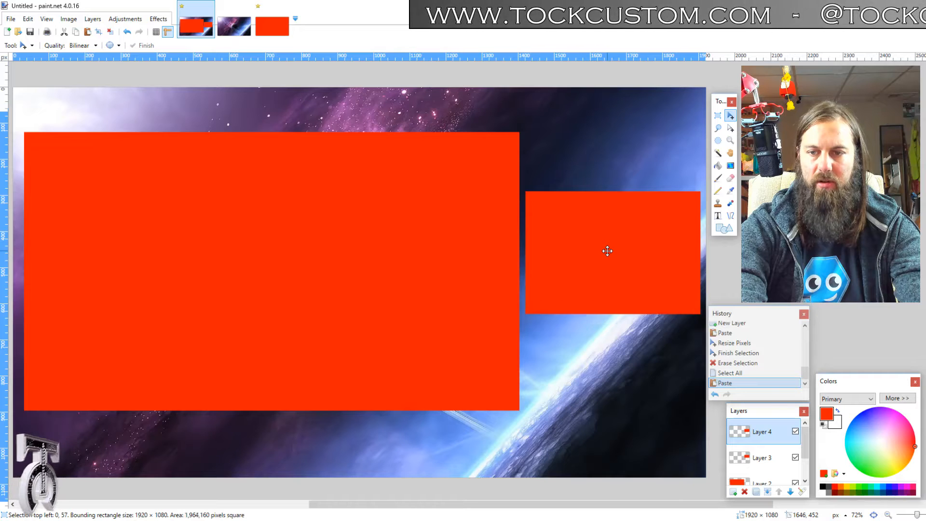
{"action": "key", "text": "Down"}
{"action": "key", "text": "Down"}
{"action": "key", "text": "Down"}
{"action": "key", "text": "Down"}
{"action": "key", "text": "Down"}
{"action": "key", "text": "Down"}
{"action": "key", "text": "Down"}
{"action": "key", "text": "Down"}
{"action": "key", "text": "Down"}
{"action": "key", "text": "Down"}
{"action": "key", "text": "Down"}
{"action": "key", "text": "Down"}
{"action": "key", "text": "Down"}
{"action": "key", "text": "Down"}
{"action": "key", "text": "Down"}
{"action": "key", "text": "Down"}
{"action": "key", "text": "Down"}
{"action": "key", "text": "Down"}
{"action": "key", "text": "Down"}
{"action": "key", "text": "Down"}
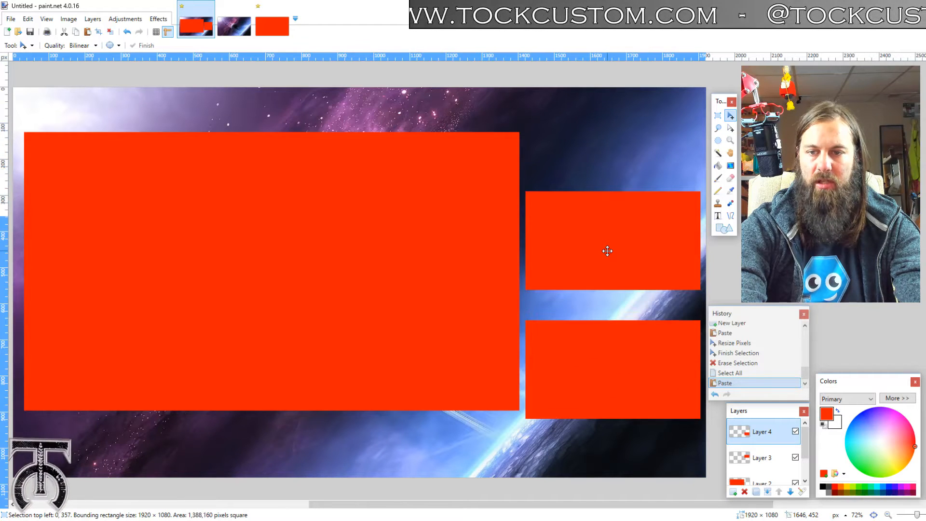
- Move the lower small red rectangle up about 70 px, leaving a narrow gap below the first one, and deselect
{"action": "key", "text": "Up"}
{"action": "key", "text": "Up"}
{"action": "key", "text": "Up"}
{"action": "key", "text": "Up"}
{"action": "key", "text": "Up"}
{"action": "key", "text": "Up"}
{"action": "key", "text": "Up"}
{"action": "key", "text": "Up"}
{"action": "key", "text": "Up"}
{"action": "key", "text": "Up"}
{"action": "key", "text": "Up"}
{"action": "key", "text": "Up"}
{"action": "key", "text": "Up"}
{"action": "key", "text": "Up"}
{"action": "key", "text": "Up"}
{"action": "key", "text": "Up"}
{"action": "key", "text": "Up"}
{"action": "key", "text": "Up"}
{"action": "key", "text": "Up"}
{"action": "key", "text": "Up"}
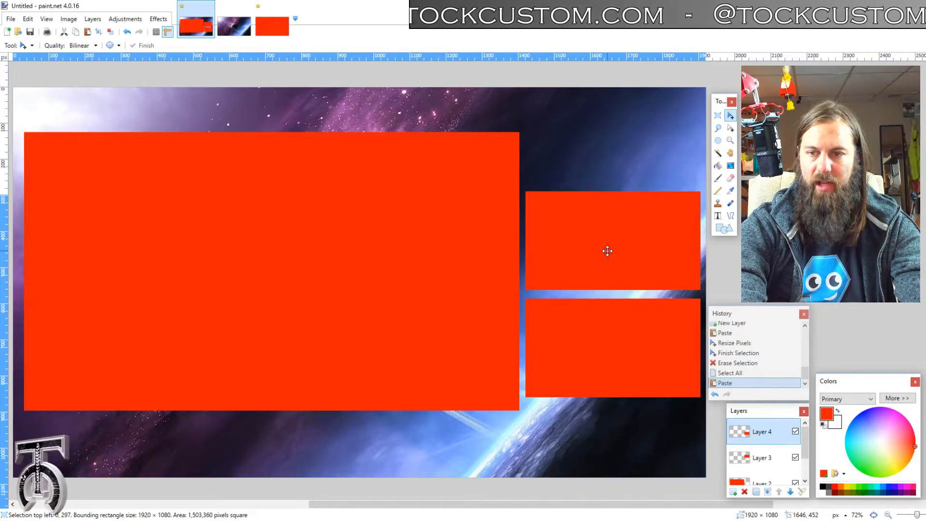
{"action": "key", "text": "ctrl+d"}
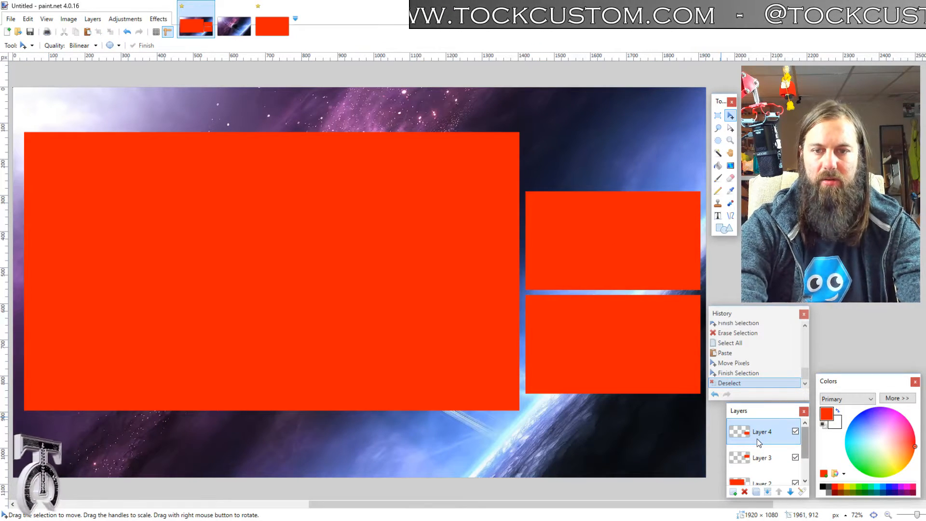
- Select everything on Layer 4 and move the lower small rectangle down 121 px
{"action": "key", "text": "ctrl+a"}
{"action": "key", "text": "Down"}
{"action": "key", "text": "ctrl+Down"}
{"action": "key", "text": "ctrl+Down"}
{"action": "key", "text": "ctrl+Down"}
{"action": "key", "text": "ctrl+Down"}
{"action": "key", "text": "ctrl+Down"}
{"action": "key", "text": "ctrl+Down"}
{"action": "key", "text": "ctrl+Down"}
{"action": "key", "text": "ctrl+Down"}
{"action": "key", "text": "ctrl+Down"}
{"action": "key", "text": "ctrl+Down"}
{"action": "key", "text": "ctrl+Down"}
{"action": "key", "text": "ctrl+Down"}
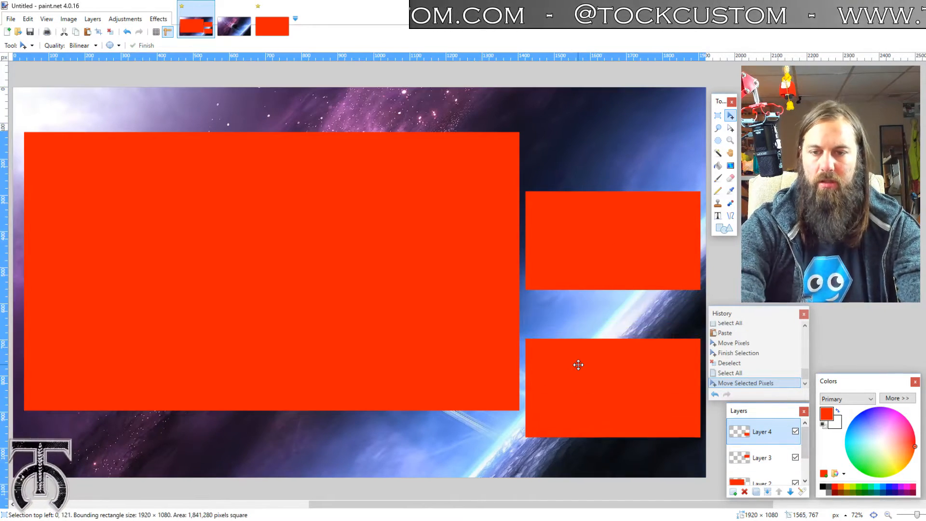
- Move the upper small rectangle on Layer 3 down about 111 px, close above the lower one, and deselect
{"action": "left_click", "coordinate": [760, 461]}
{"action": "key", "text": "ctrl+a"}
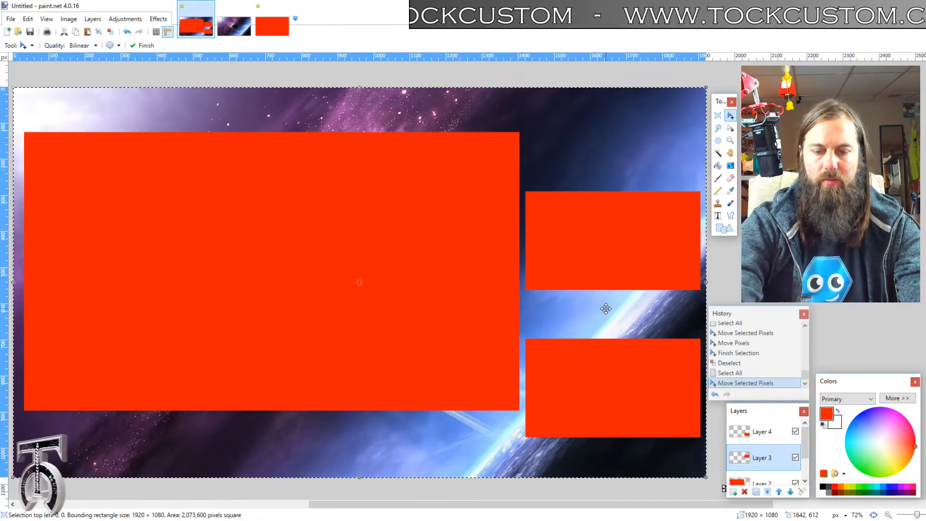
{"action": "key", "text": "Down"}
{"action": "key", "text": "ctrl+Down"}
{"action": "key", "text": "ctrl+Down"}
{"action": "key", "text": "ctrl+Down"}
{"action": "key", "text": "ctrl+Down"}
{"action": "key", "text": "ctrl+Down"}
{"action": "key", "text": "ctrl+Down"}
{"action": "key", "text": "ctrl+Down"}
{"action": "key", "text": "ctrl+Down"}
{"action": "key", "text": "ctrl+Down"}
{"action": "key", "text": "ctrl+Down"}
{"action": "key", "text": "ctrl+Down"}
{"action": "key", "text": "ctrl+d"}
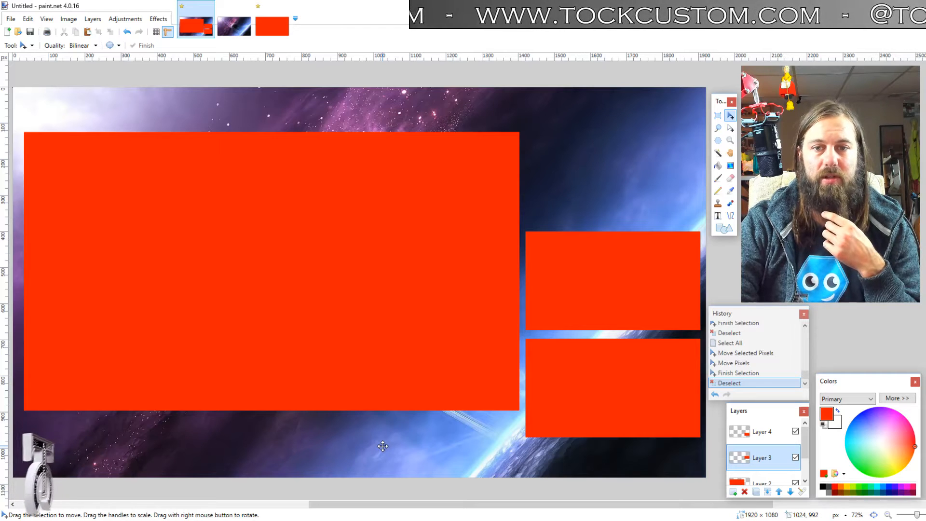
- Open the Square logo image from the OneDrive folder Web Ready Photos > Logos and Graphics
{"action": "left_click", "coordinate": [9, 20]}
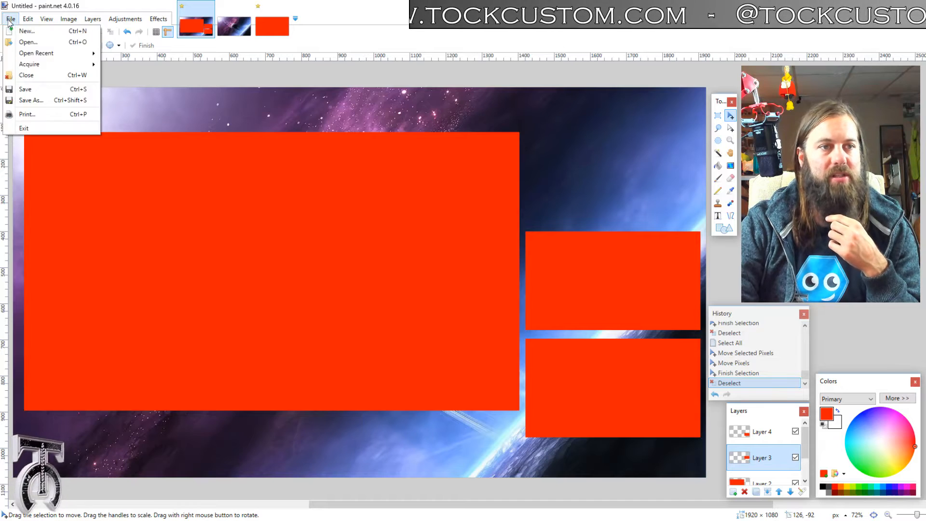
{"action": "left_click", "coordinate": [36, 44]}
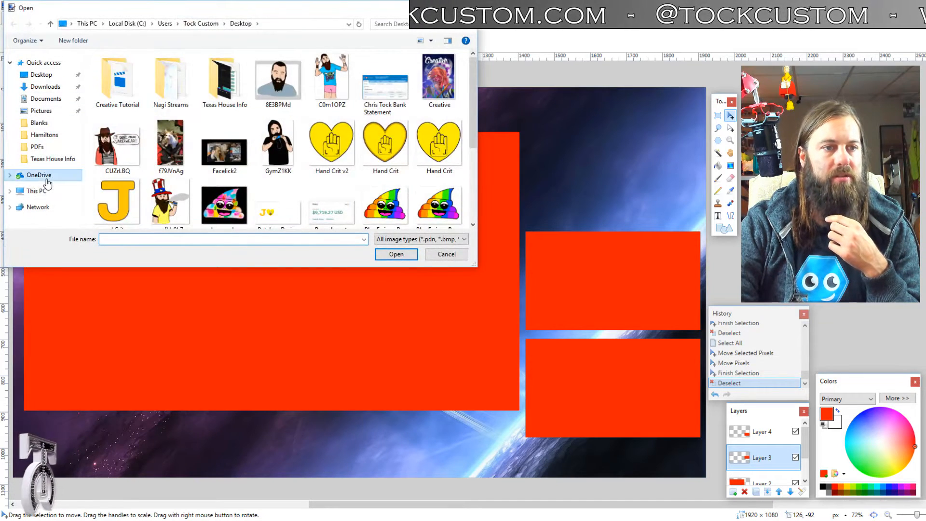
{"action": "left_click", "coordinate": [45, 177]}
{"action": "scroll", "coordinate": [155, 193], "scroll_direction": "down", "scroll_amount": 3}
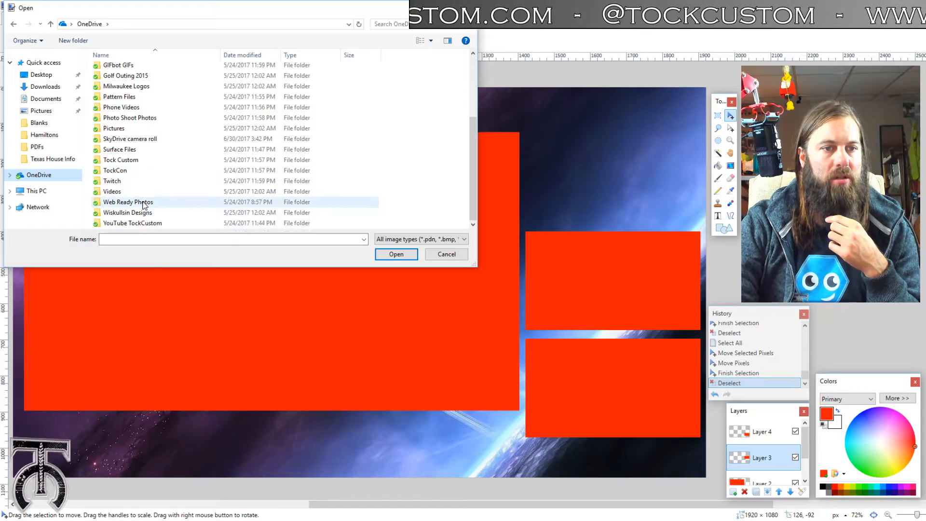
{"action": "double_click", "coordinate": [143, 203]}
{"action": "double_click", "coordinate": [145, 145]}
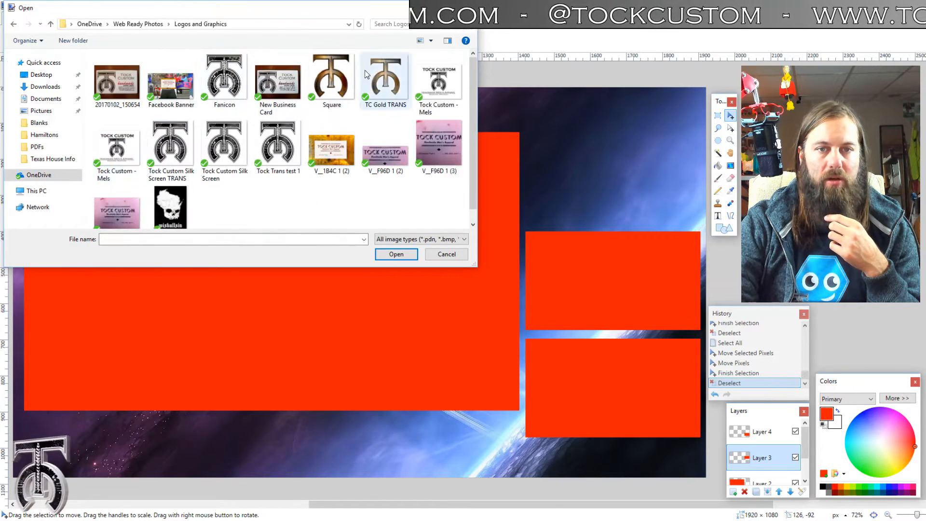
{"action": "double_click", "coordinate": [332, 77]}
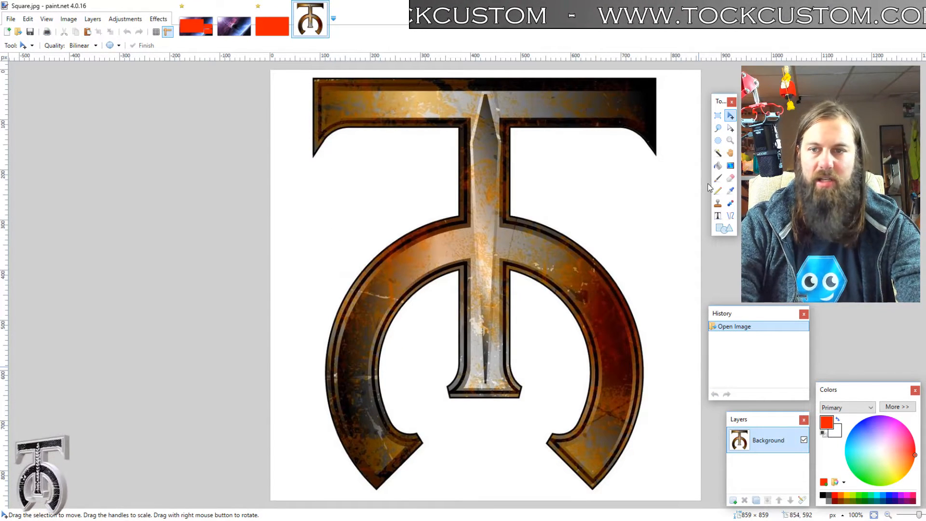
- Select the logo's white background with the Magic Wand at 50% tolerance and erase it
{"action": "left_click", "coordinate": [718, 153]}
{"action": "left_click", "coordinate": [617, 197]}
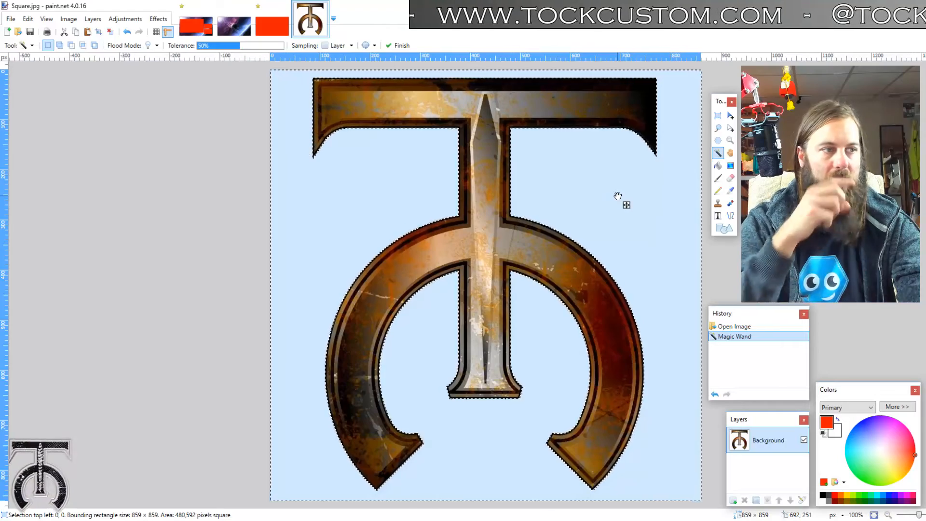
{"action": "key", "text": "Delete"}
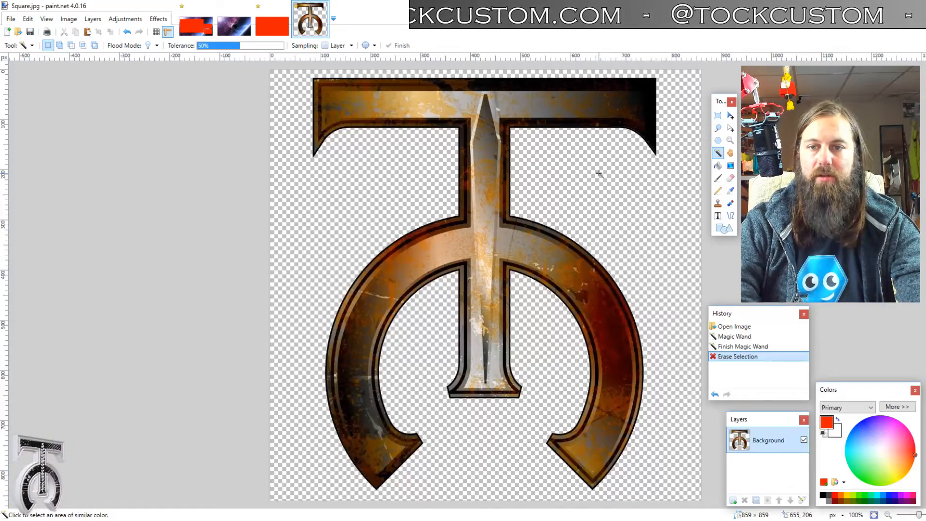
- Select the logo shape by inverting a selection of the transparent area, cover it with a filled black rectangle, and deselect
{"action": "left_click", "coordinate": [597, 200]}
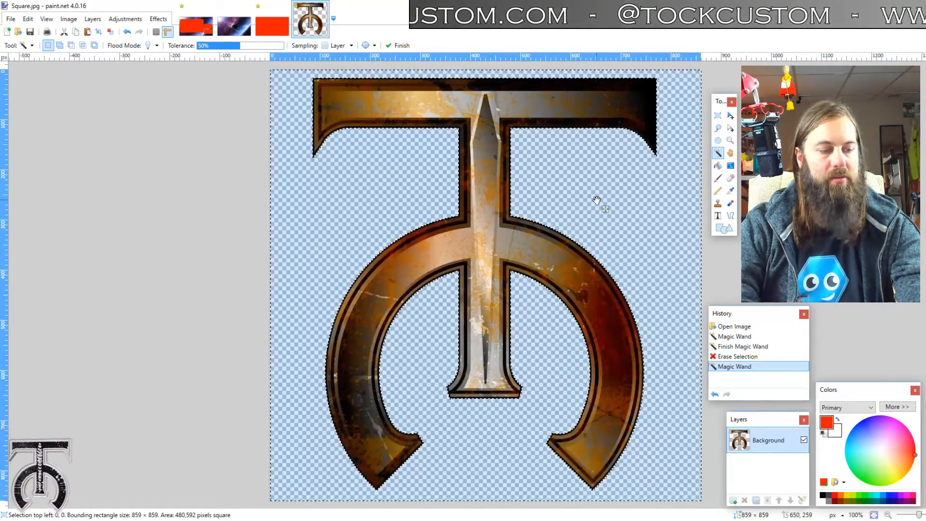
{"action": "key", "text": "ctrl+i"}
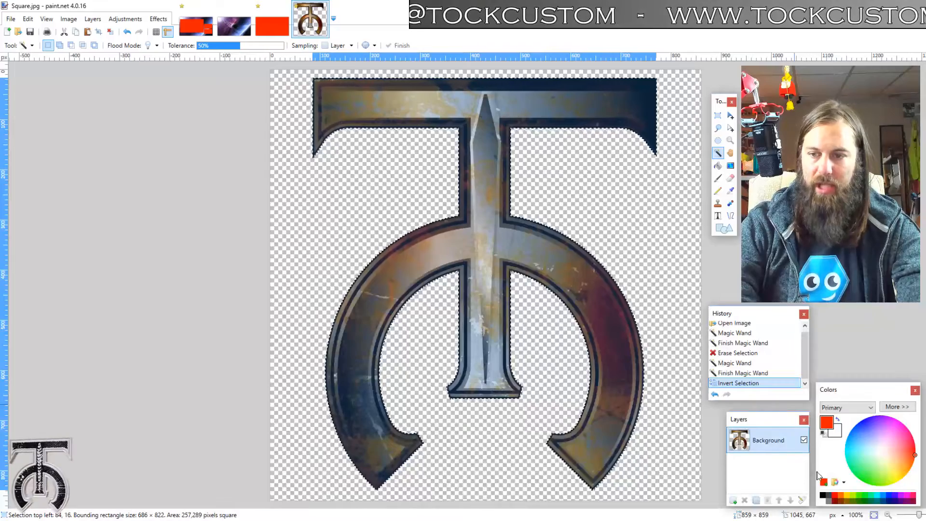
{"action": "left_click", "coordinate": [727, 234]}
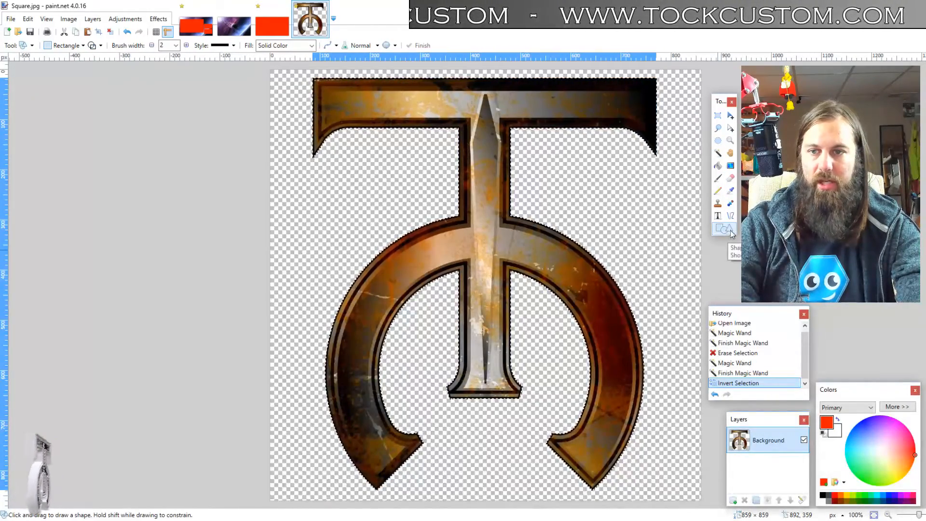
{"action": "left_click", "coordinate": [95, 46]}
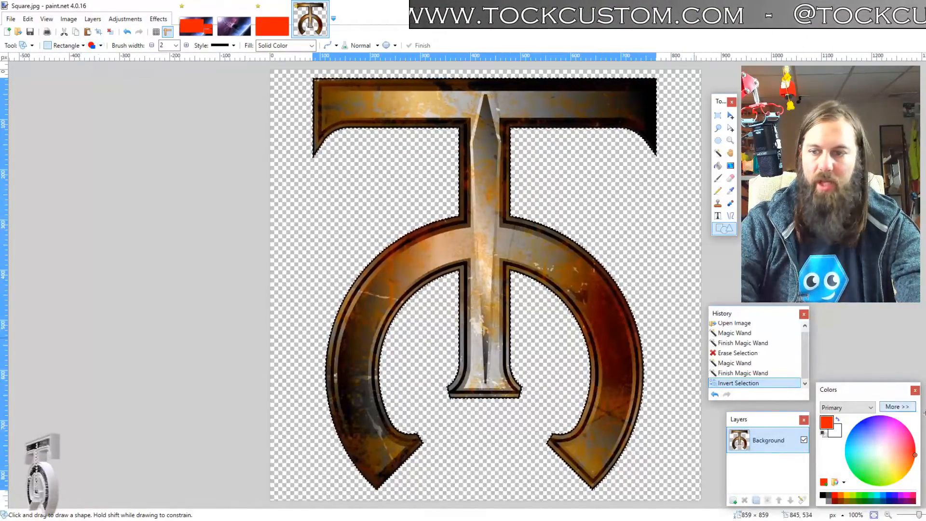
{"action": "left_click", "coordinate": [822, 432]}
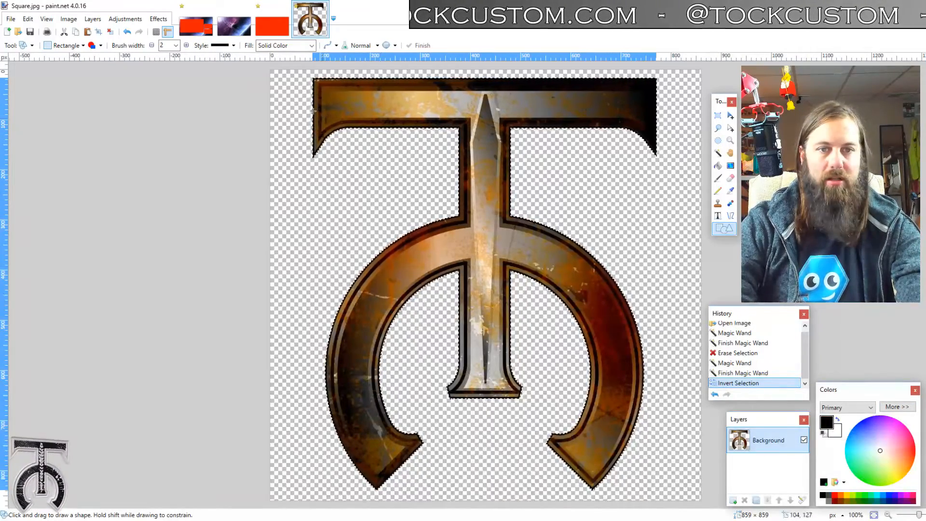
{"action": "mouse_move", "coordinate": [293, 69]}
{"action": "left_mouse_down"}
{"action": "mouse_move", "coordinate": [531, 307]}
{"action": "mouse_move", "coordinate": [646, 463]}
{"action": "mouse_move", "coordinate": [704, 501]}
{"action": "mouse_move", "coordinate": [766, 520]}
{"action": "left_mouse_up"}
{"action": "left_click", "coordinate": [844, 482]}
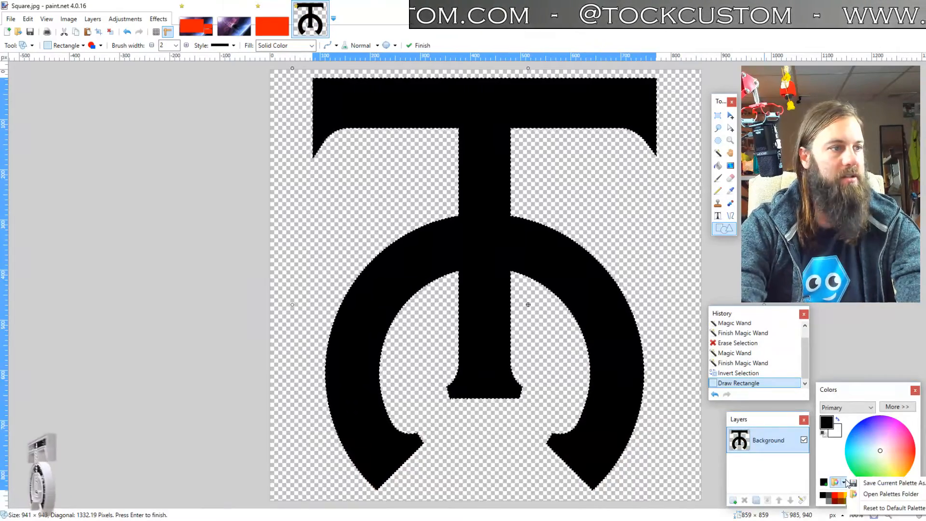
{"action": "left_click", "coordinate": [846, 483]}
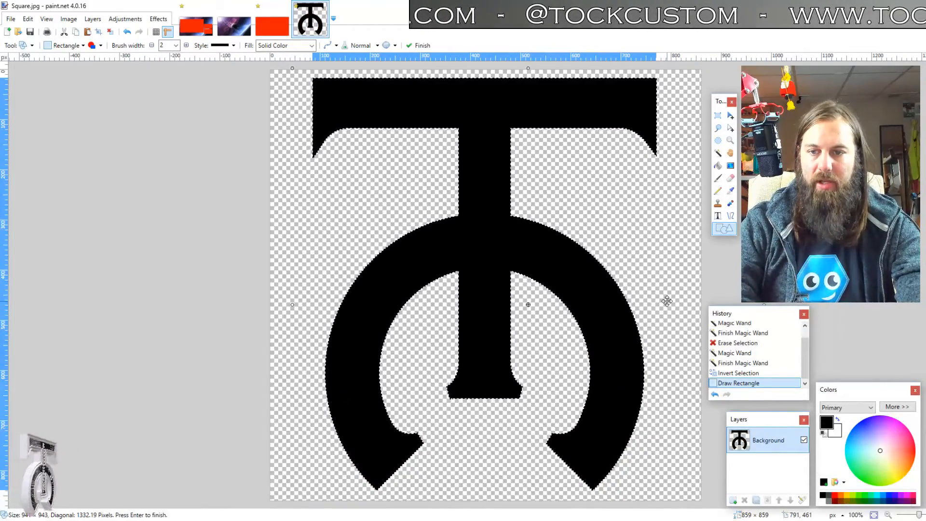
{"action": "key", "text": "Return"}
{"action": "key", "text": "ctrl+d"}
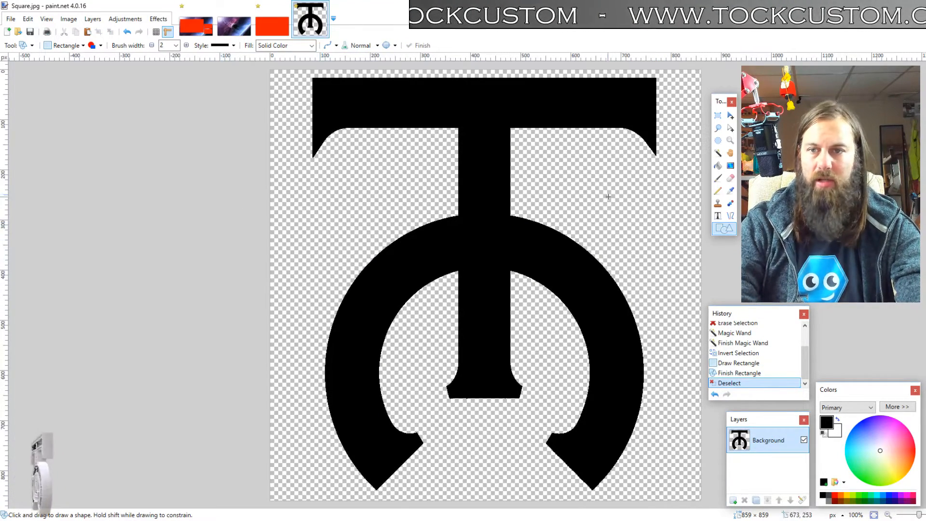
- Select the logo shape again, fill it with a diagonal linear gradient from dark gray to red, and deselect
{"action": "left_click", "coordinate": [719, 153]}
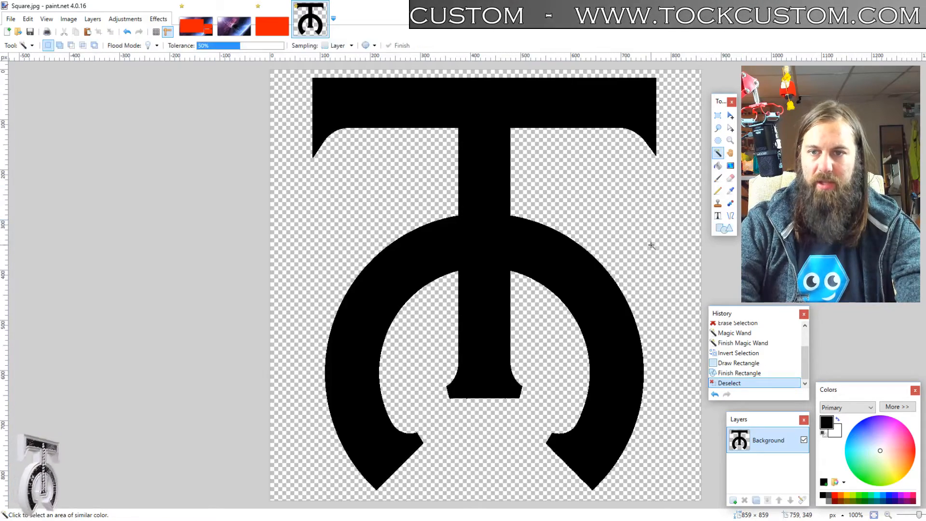
{"action": "left_click", "coordinate": [647, 236]}
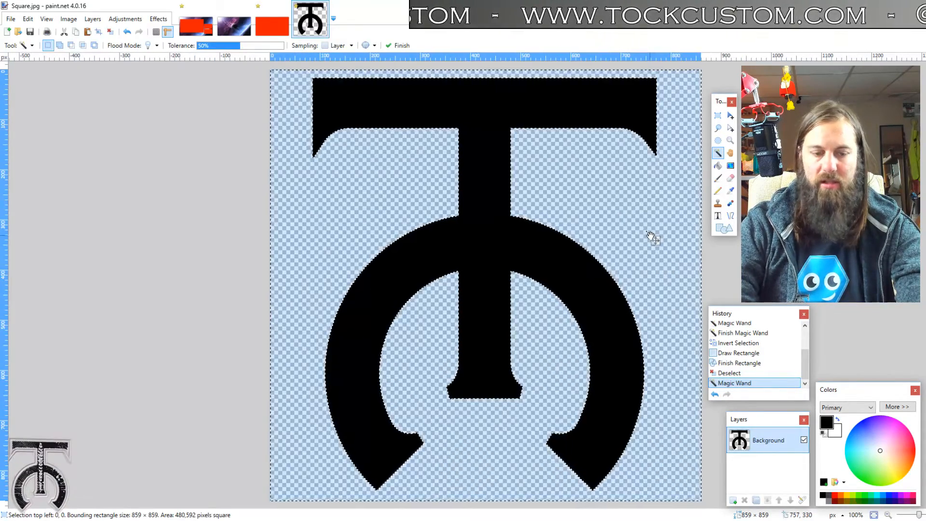
{"action": "key", "text": "ctrl+i"}
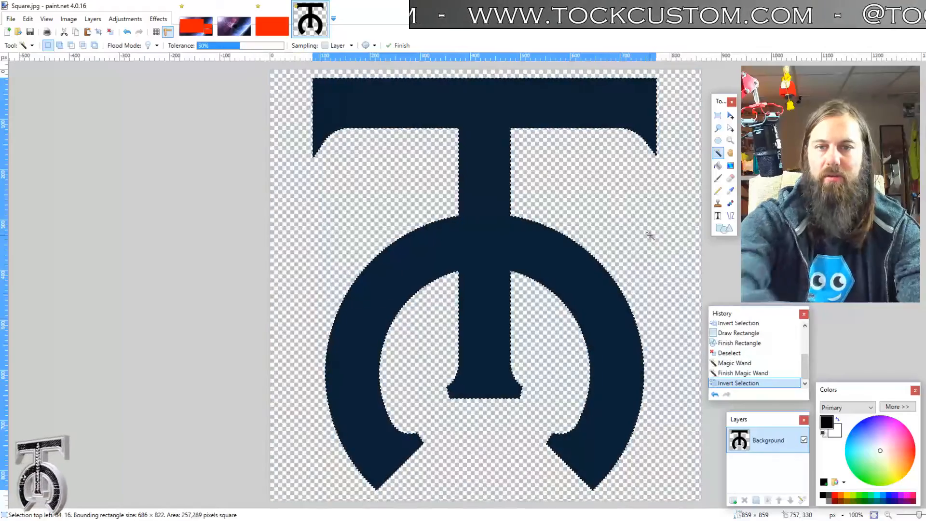
{"action": "left_click", "coordinate": [730, 166]}
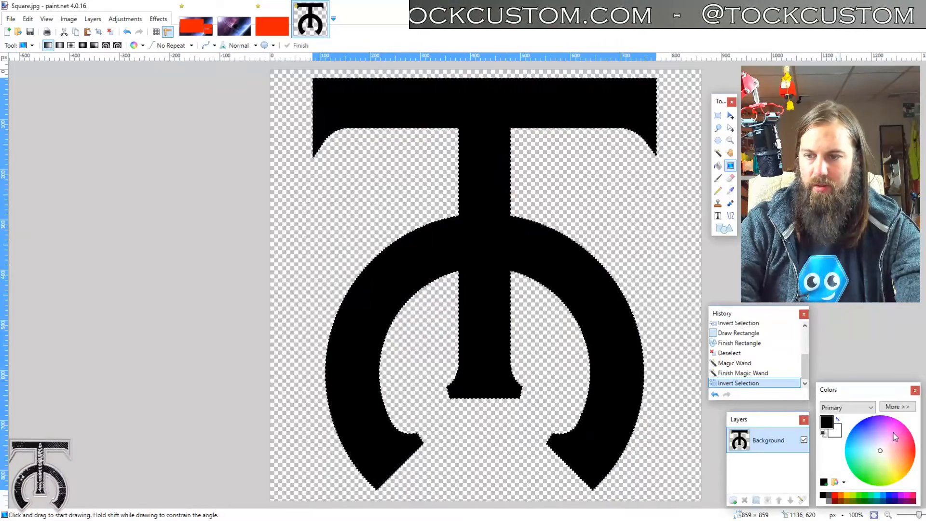
{"action": "left_click", "coordinate": [901, 449]}
{"action": "left_click", "coordinate": [839, 422]}
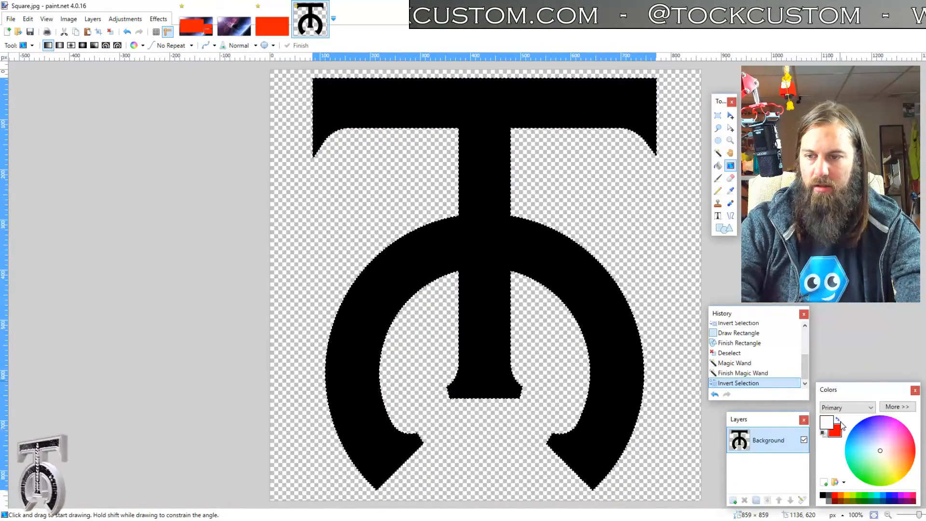
{"action": "left_click", "coordinate": [827, 496]}
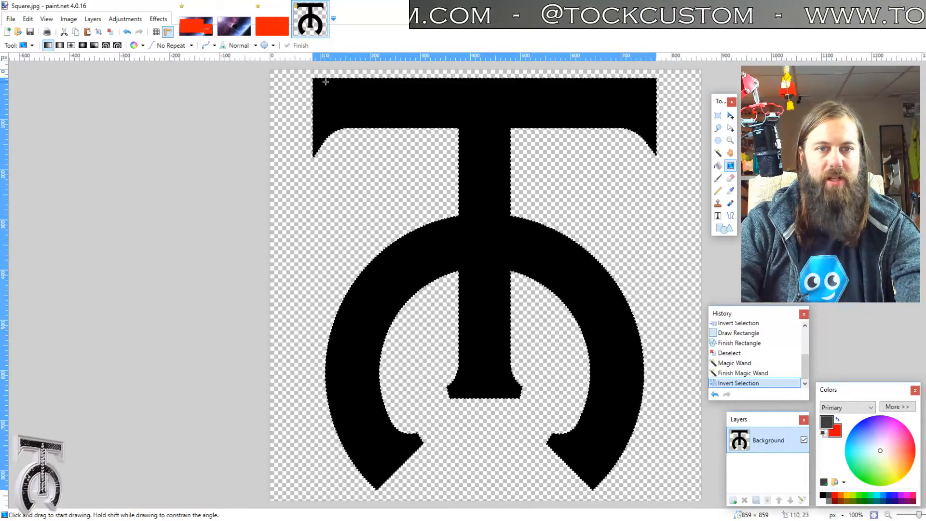
{"action": "left_click_drag", "start_coordinate": [299, 67], "coordinate": [671, 508]}
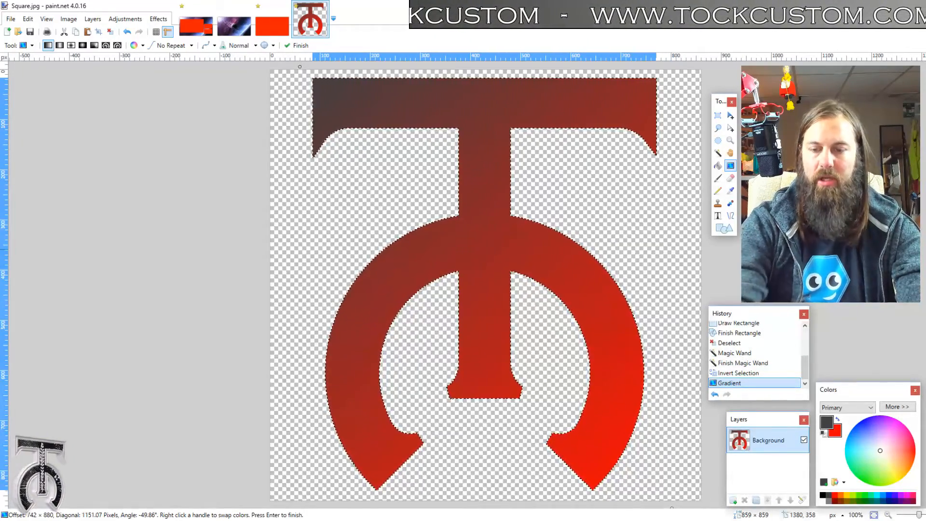
{"action": "key", "text": "Return"}
{"action": "key", "text": "ctrl+d"}
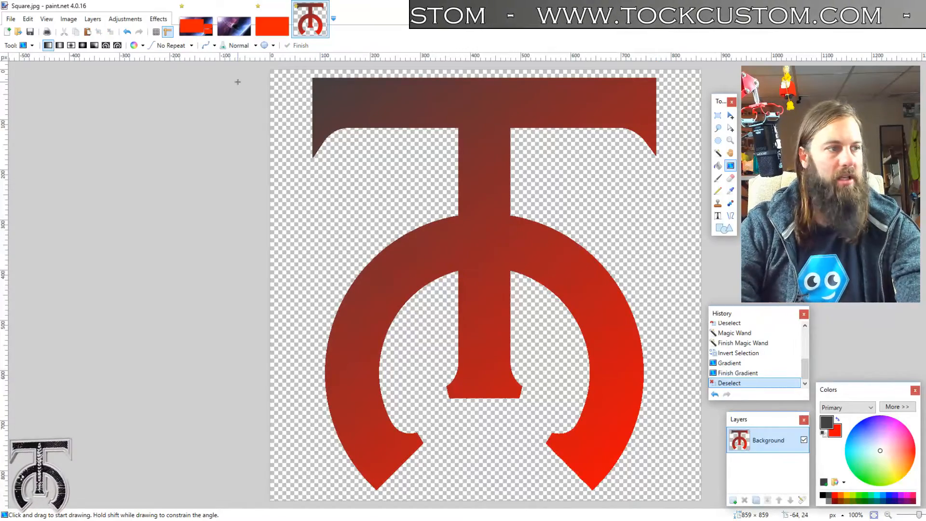
- Copy only the gradient logo shape and paste it onto a new layer at the top of the layout image
{"action": "left_click", "coordinate": [718, 153]}
{"action": "left_click", "coordinate": [581, 199]}
{"action": "key", "text": "ctrl+i"}
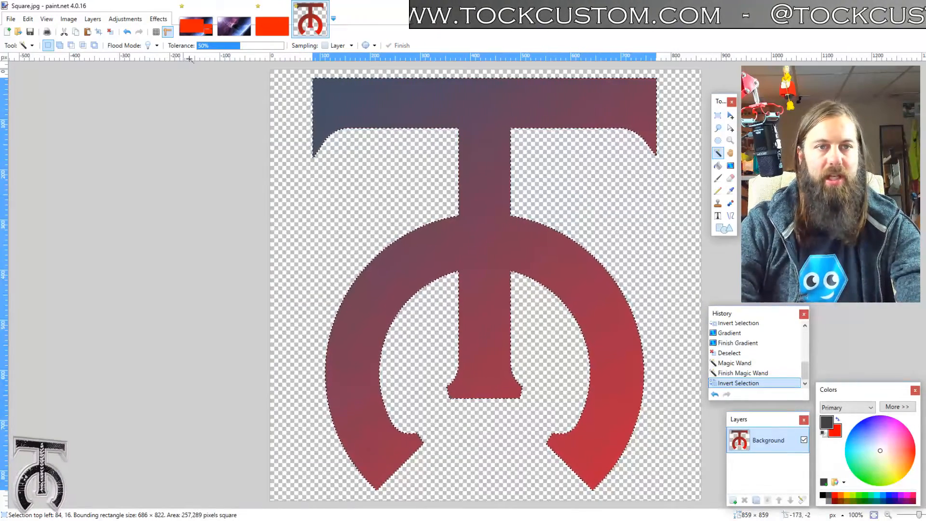
{"action": "left_click", "coordinate": [196, 21]}
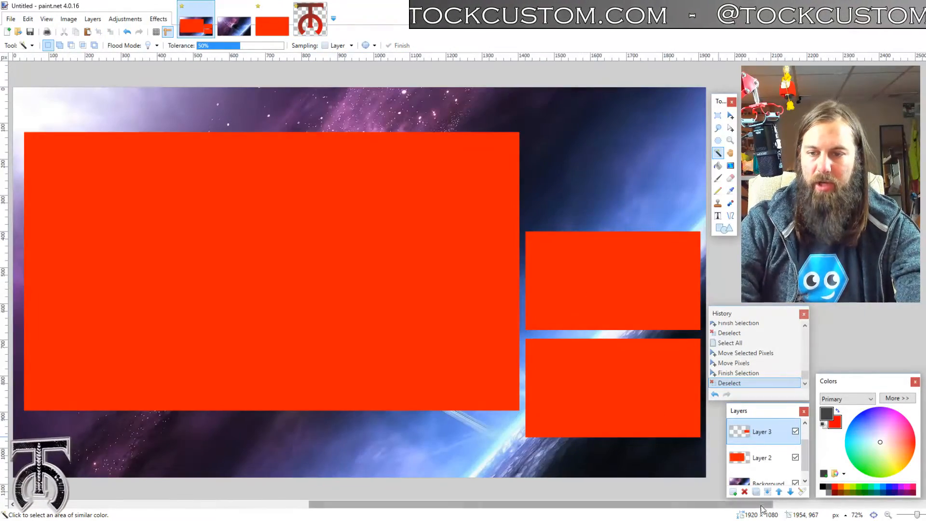
{"action": "left_click", "coordinate": [734, 491]}
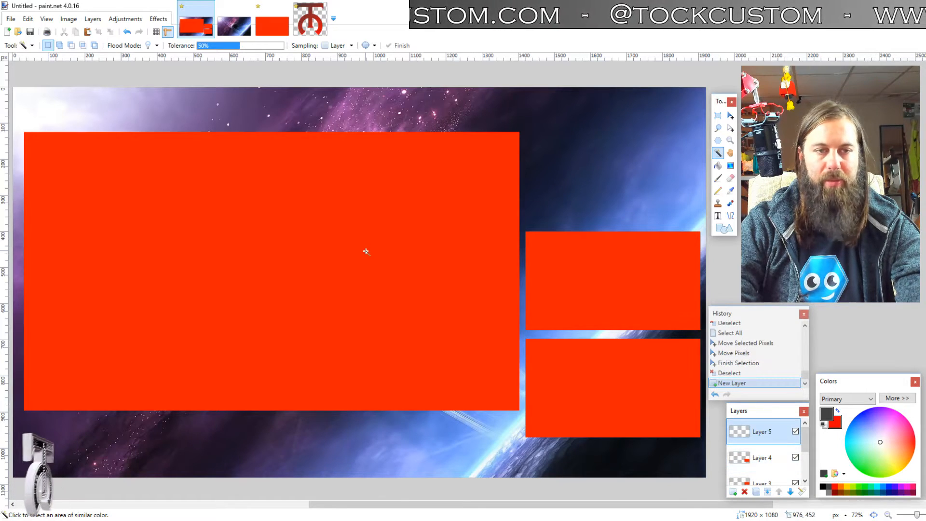
{"action": "key", "text": "ctrl+v"}
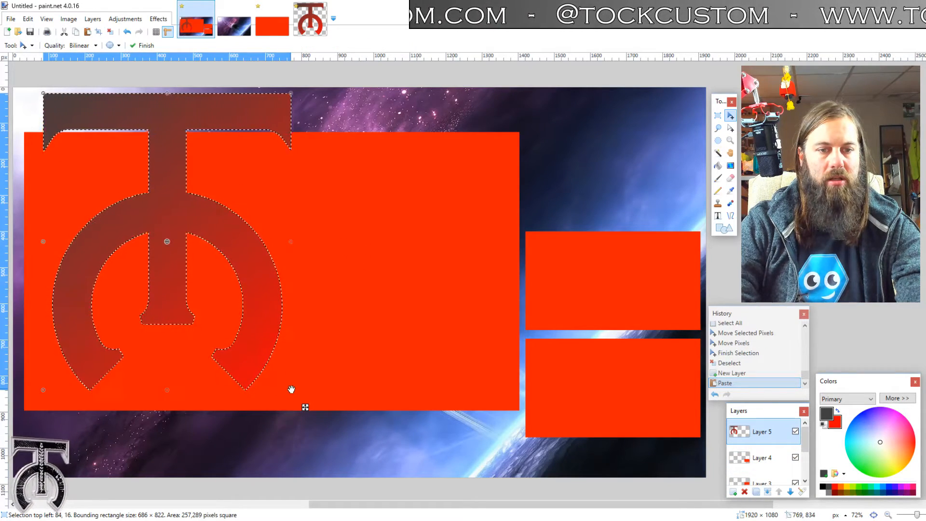
- Shrink the pasted logo to about 90 px wide, place it in the canvas's upper-left corner above the large rectangle, and deselect
{"action": "left_click_drag", "start_coordinate": [291, 390], "coordinate": [249, 327]}
{"action": "left_click_drag", "start_coordinate": [391, 467], "coordinate": [164, 148]}
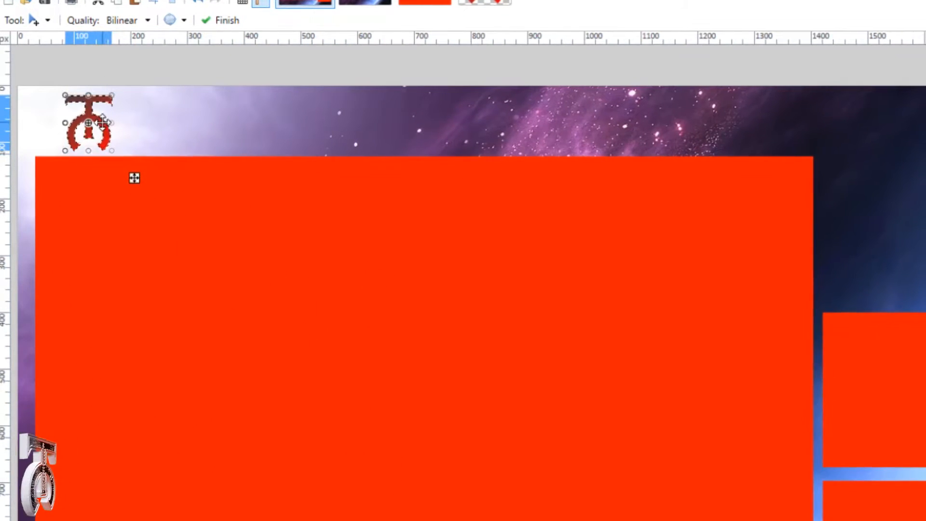
{"action": "left_click_drag", "start_coordinate": [102, 121], "coordinate": [83, 140]}
{"action": "key", "text": "ctrl+d"}
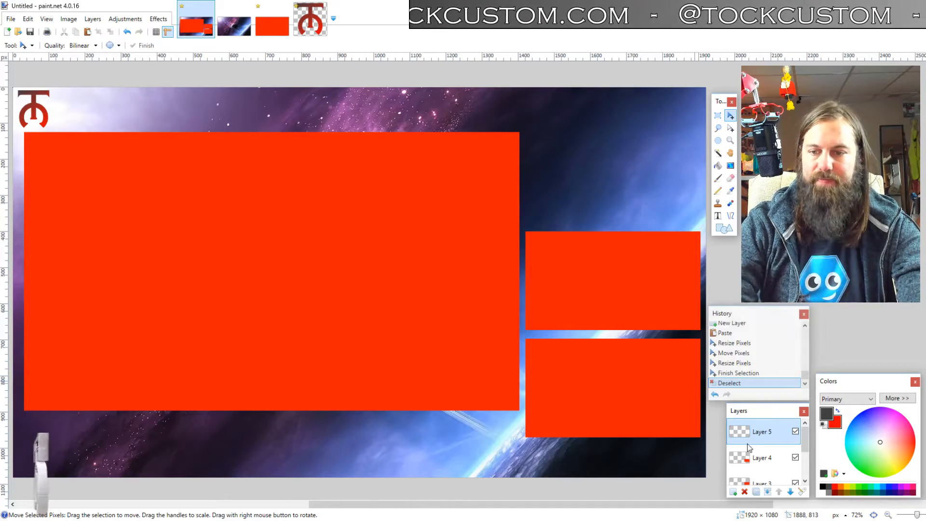
- Add a new top layer and start a text line beside the logo in 48-point Copperplate Gothic Bold
{"action": "key", "text": "ctrl+shift+n"}
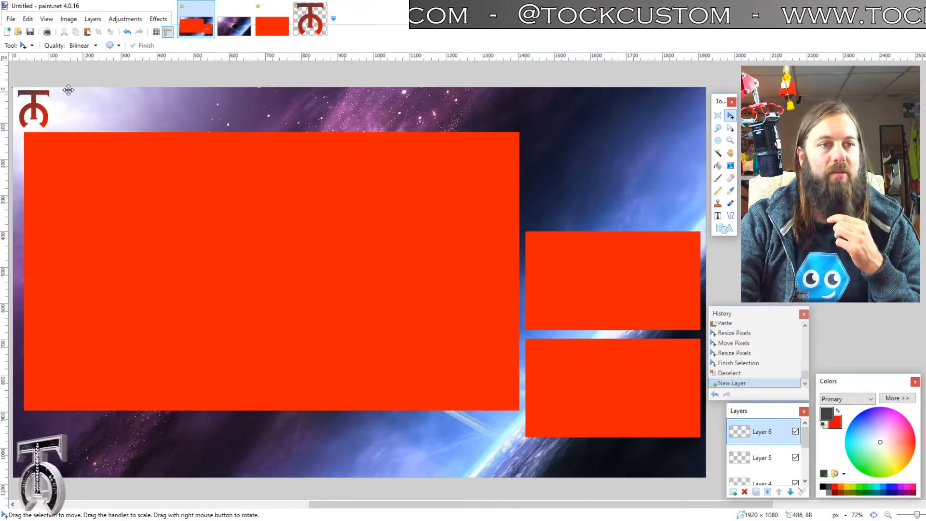
{"action": "left_click", "coordinate": [717, 215]}
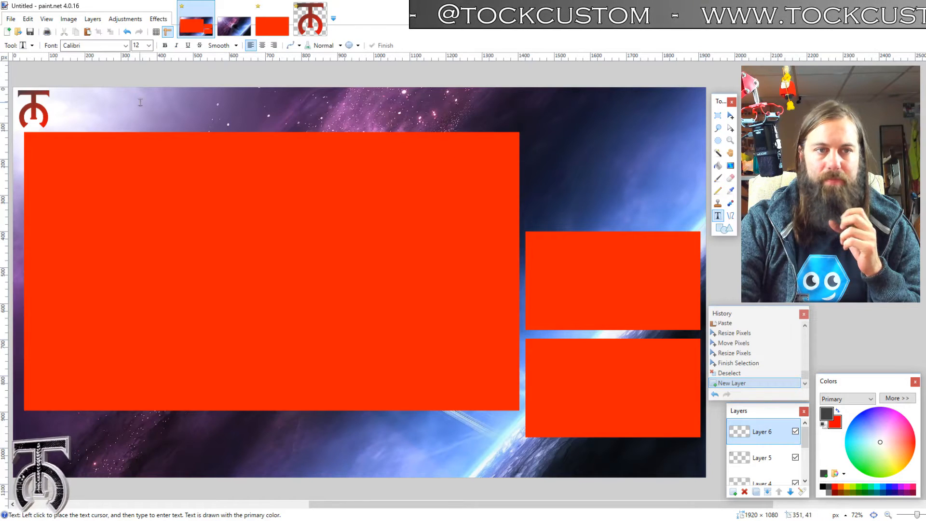
{"action": "left_click", "coordinate": [61, 108]}
{"action": "scroll", "coordinate": [141, 45], "scroll_direction": "up", "scroll_amount": 2}
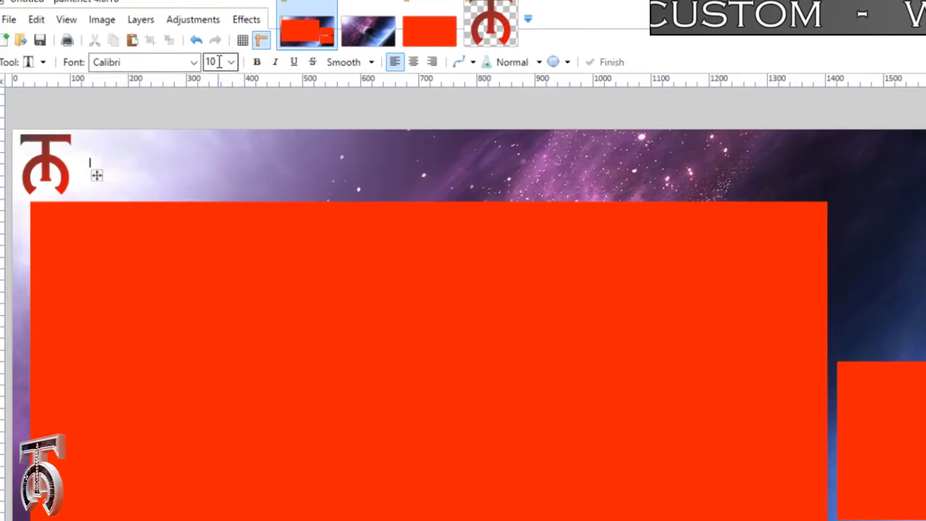
{"action": "scroll", "coordinate": [219, 61], "scroll_direction": "down", "scroll_amount": 13}
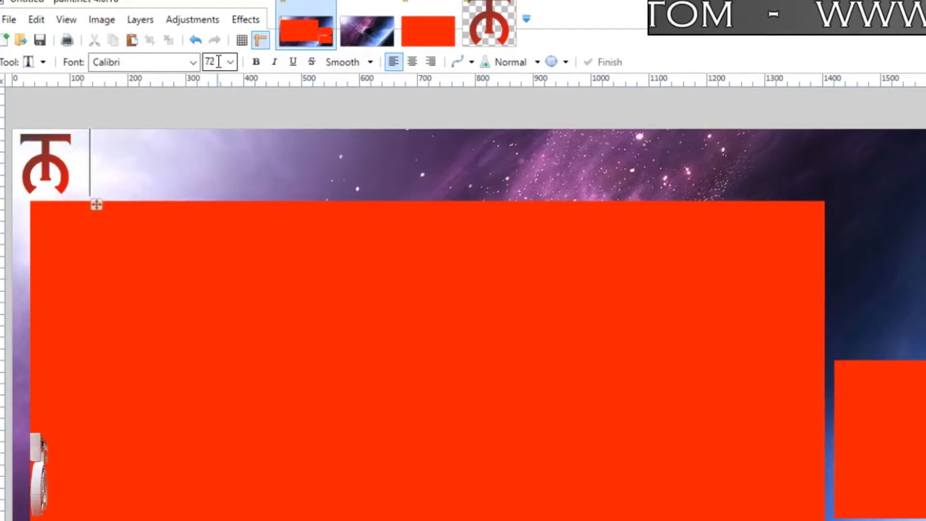
{"action": "scroll", "coordinate": [219, 62], "scroll_direction": "up", "scroll_amount": 1}
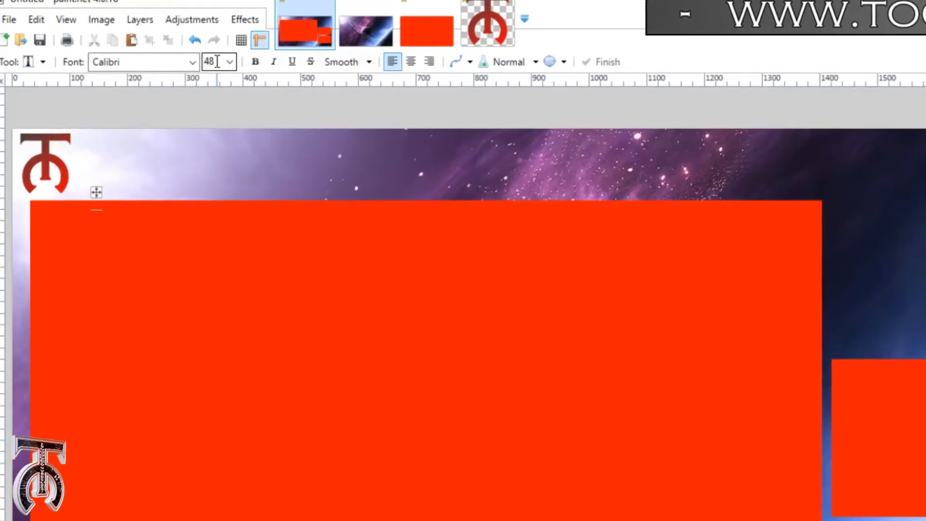
{"action": "left_click", "coordinate": [192, 62]}
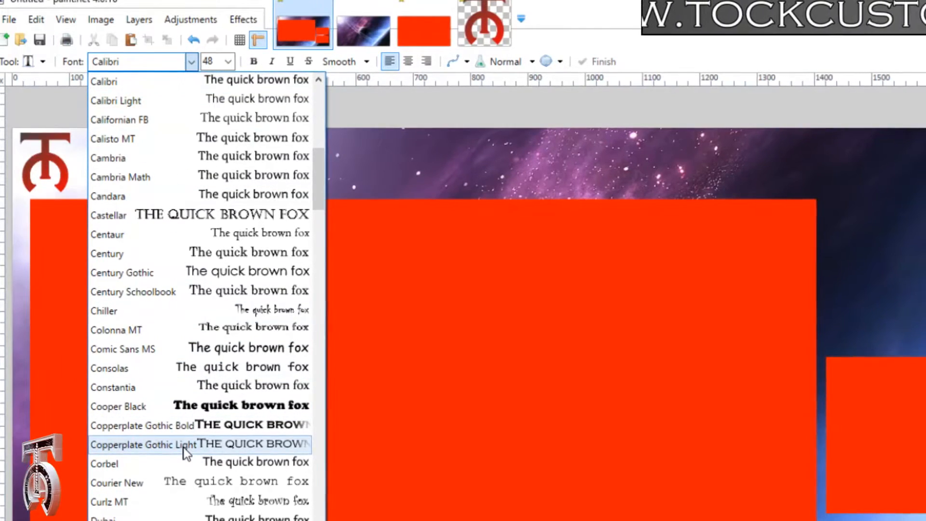
{"action": "left_click", "coordinate": [181, 425]}
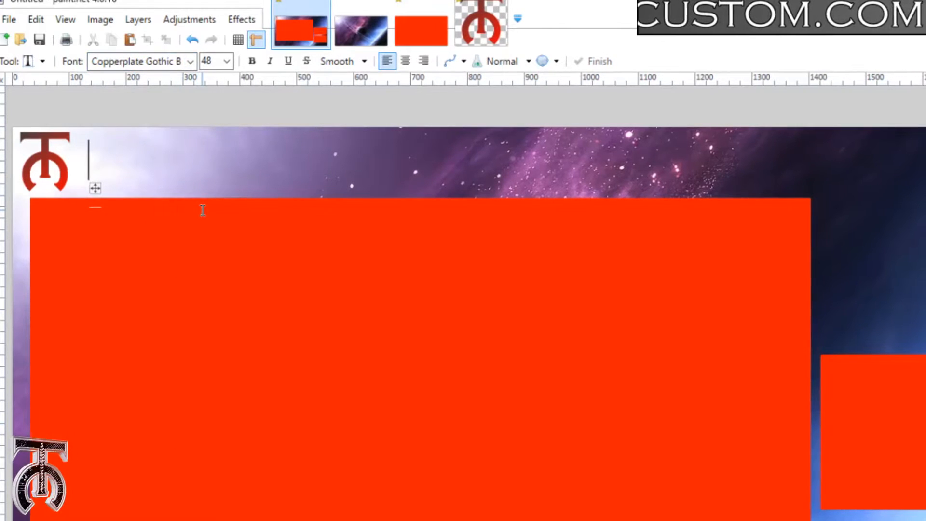
- Write the title "Tock Custom" beside the logo
{"action": "type", "text": "Tock Cu"}
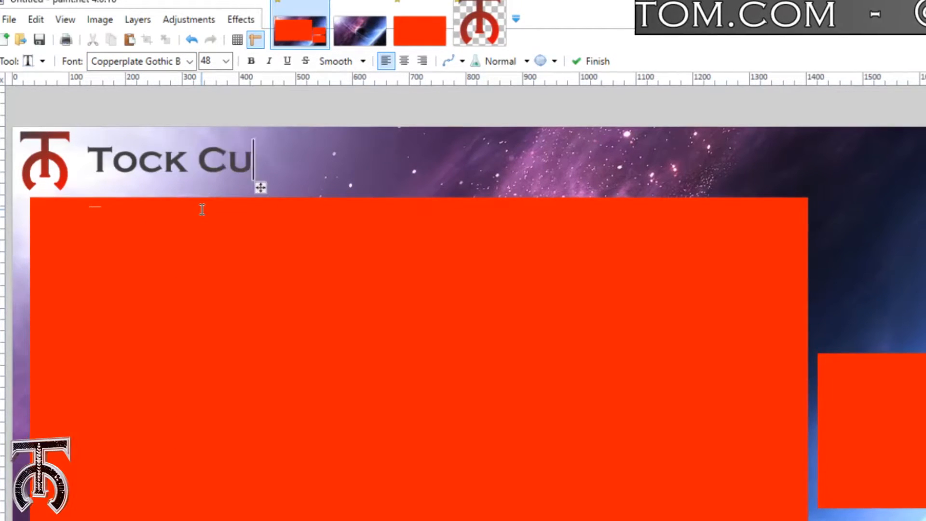
{"action": "type", "text": "stpom"}
{"action": "key", "text": "BackSpace"}
{"action": "key", "text": "BackSpace"}
{"action": "key", "text": "BackSpace"}
{"action": "type", "text": "o"}
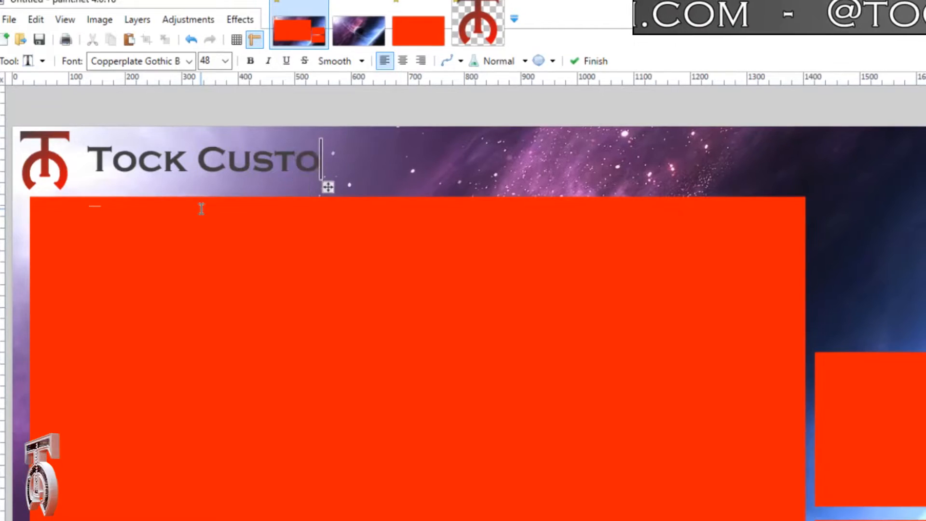
{"action": "type", "text": "m"}
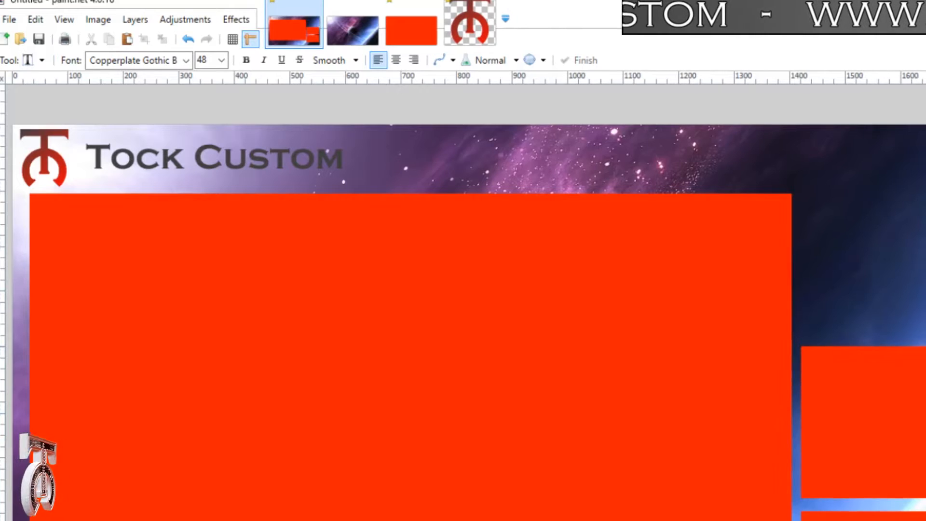
- Enlarge the title text to about 560 px wide, fit it directly beside the logo above the large rectangle, and deselect
{"action": "key", "text": "m"}
{"action": "mouse_move", "coordinate": [379, 255]}
{"action": "left_mouse_down"}
{"action": "mouse_move", "coordinate": [382, 240]}
{"action": "mouse_move", "coordinate": [372, 252]}
{"action": "left_mouse_up"}
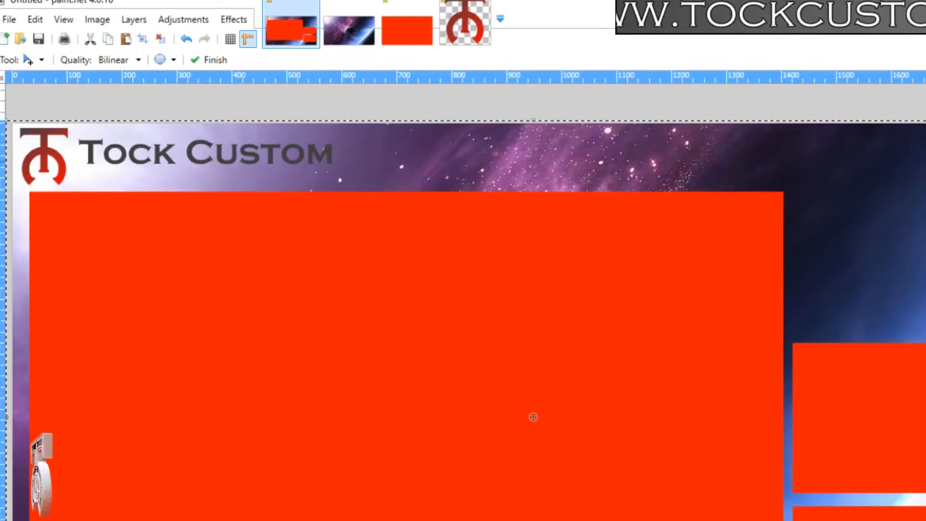
{"action": "key", "text": "s"}
{"action": "left_click_drag", "start_coordinate": [349, 126], "coordinate": [72, 183]}
{"action": "key", "text": "m"}
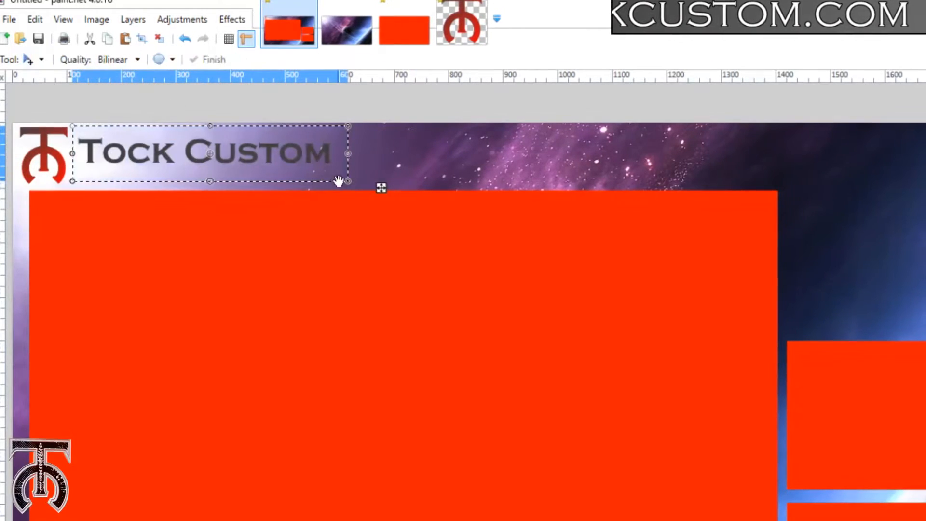
{"action": "left_click_drag", "start_coordinate": [348, 182], "coordinate": [403, 206]}
{"action": "mouse_move", "coordinate": [347, 159]}
{"action": "left_mouse_down"}
{"action": "mouse_move", "coordinate": [340, 149]}
{"action": "mouse_move", "coordinate": [330, 158]}
{"action": "left_mouse_up"}
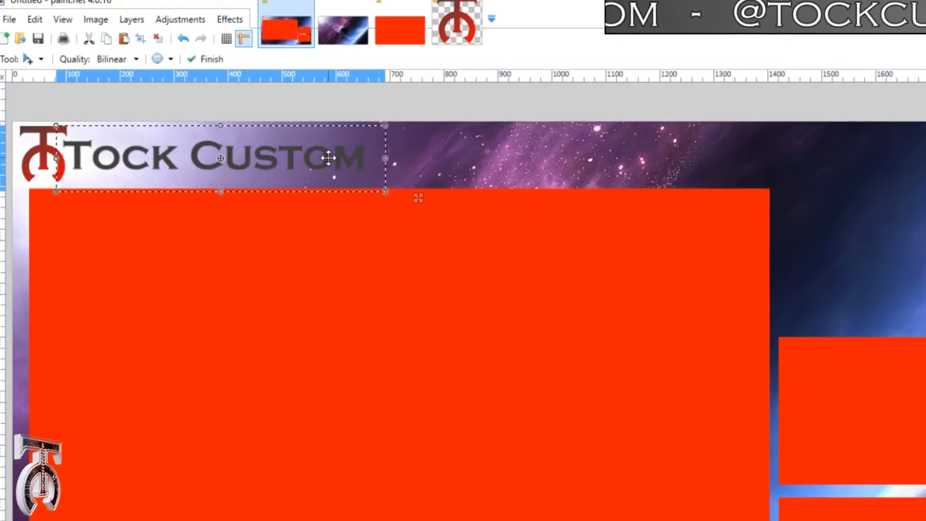
{"action": "key", "text": "ctrl+d"}
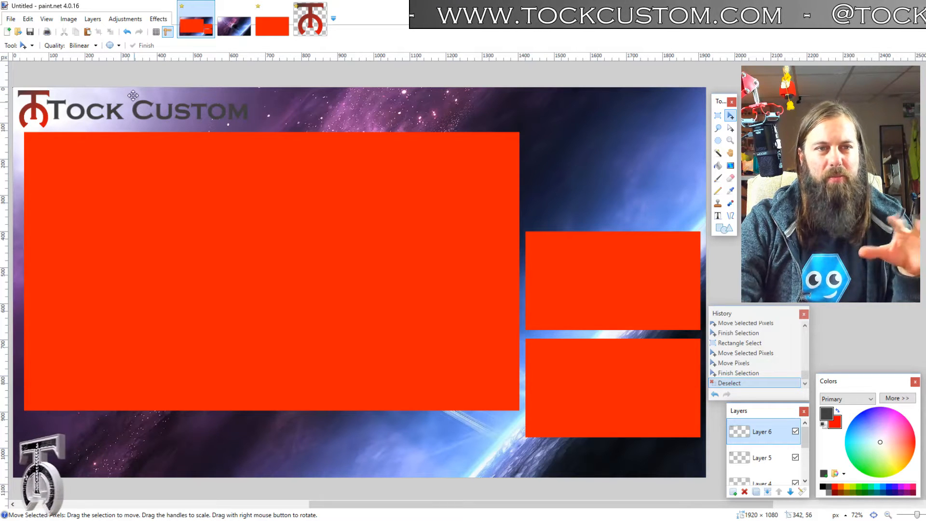
{"action": "left_click", "coordinate": [158, 20]}
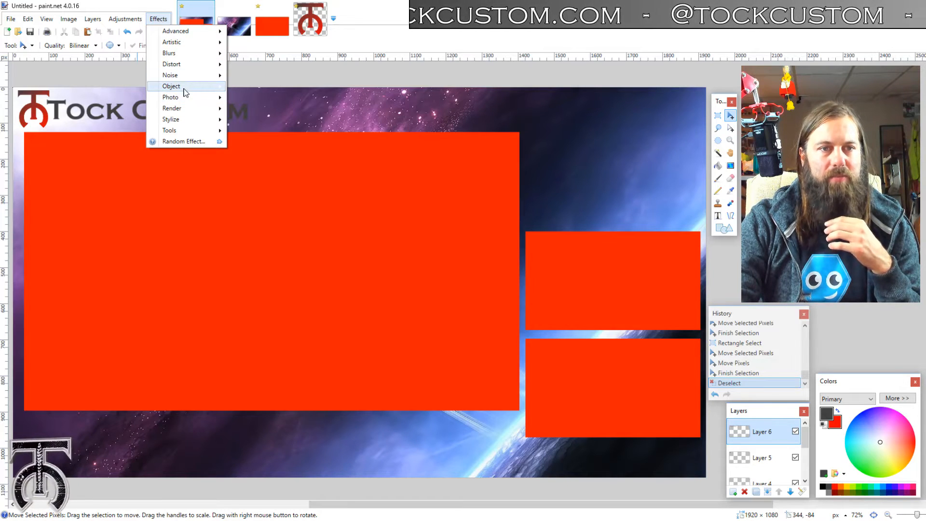
{"action": "mouse_move", "coordinate": [185, 92]}
{"action": "left_click", "coordinate": [263, 87]}
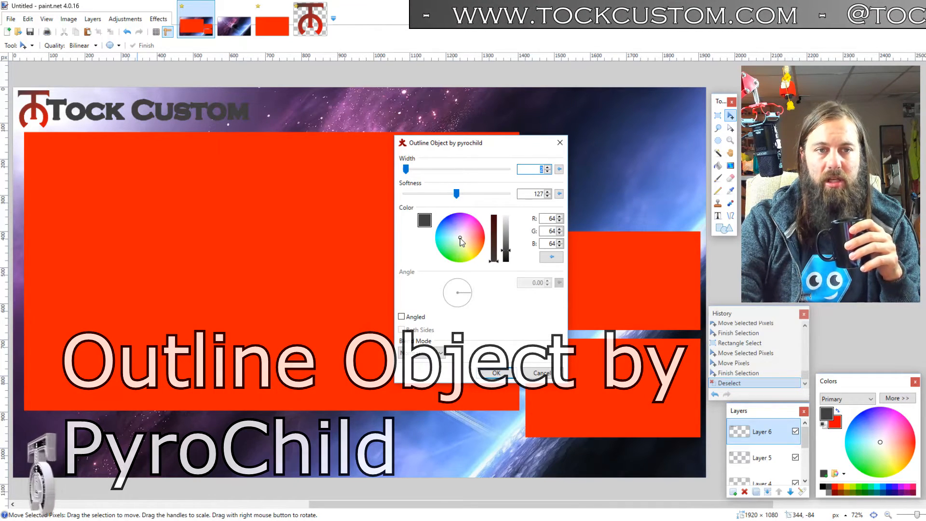
{"action": "left_click", "coordinate": [529, 372]}
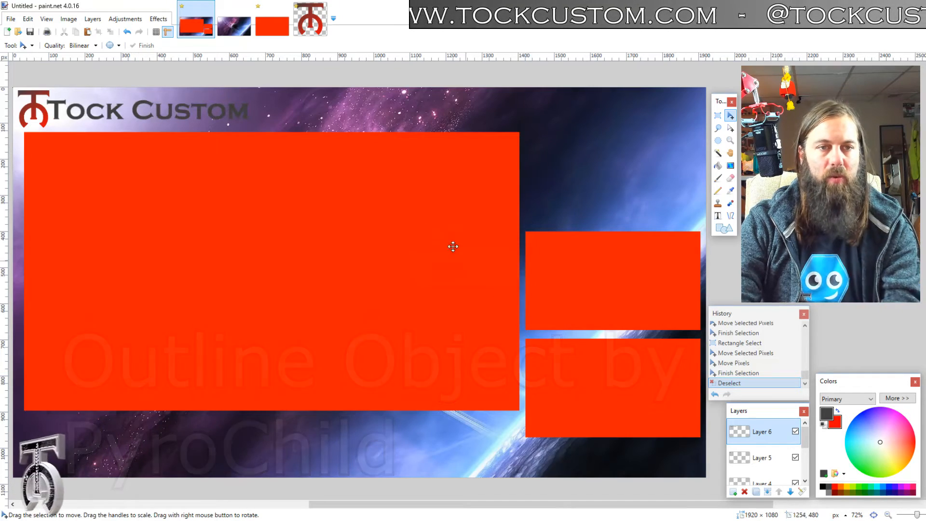
- Start the Outline Object effect on the title layer with a near-white outline color of R 255, G 252, B 252
{"action": "left_click", "coordinate": [158, 19]}
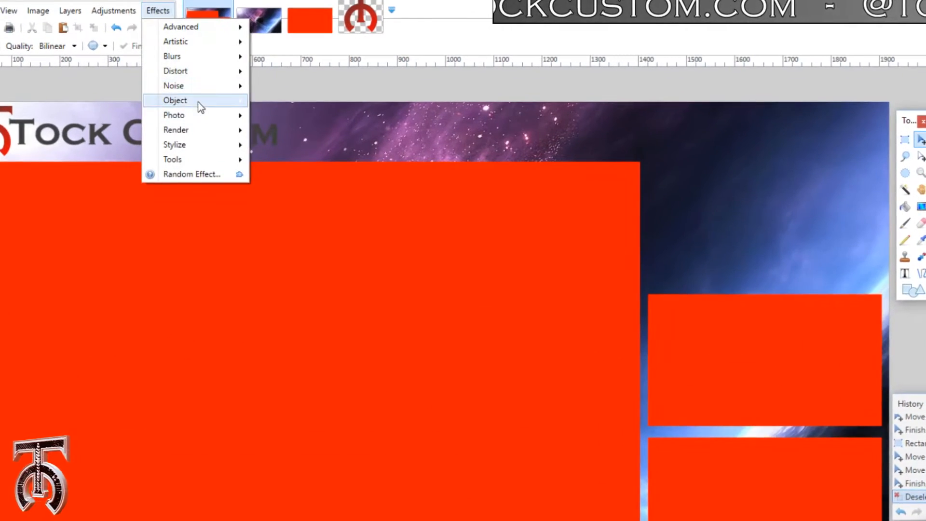
{"action": "mouse_move", "coordinate": [199, 99]}
{"action": "left_click", "coordinate": [313, 102]}
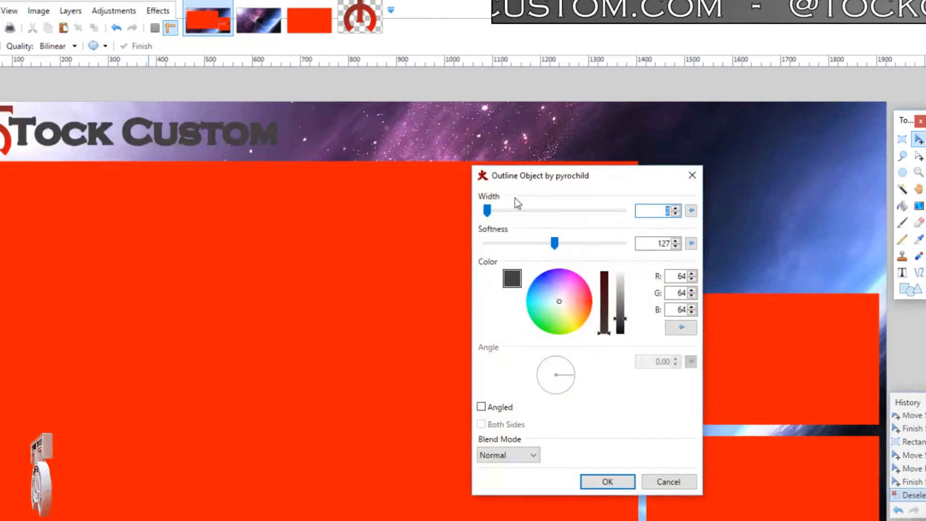
{"action": "mouse_move", "coordinate": [558, 300]}
{"action": "left_mouse_down"}
{"action": "mouse_move", "coordinate": [528, 305]}
{"action": "mouse_move", "coordinate": [558, 300]}
{"action": "left_mouse_up"}
{"action": "left_click", "coordinate": [618, 283]}
{"action": "left_click", "coordinate": [617, 272]}
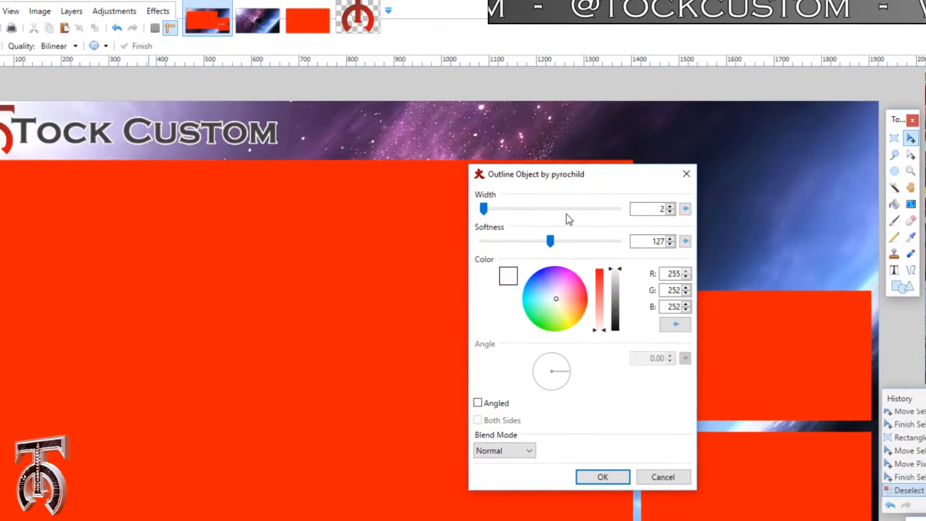
{"action": "left_click_drag", "start_coordinate": [593, 174], "coordinate": [625, 208]}
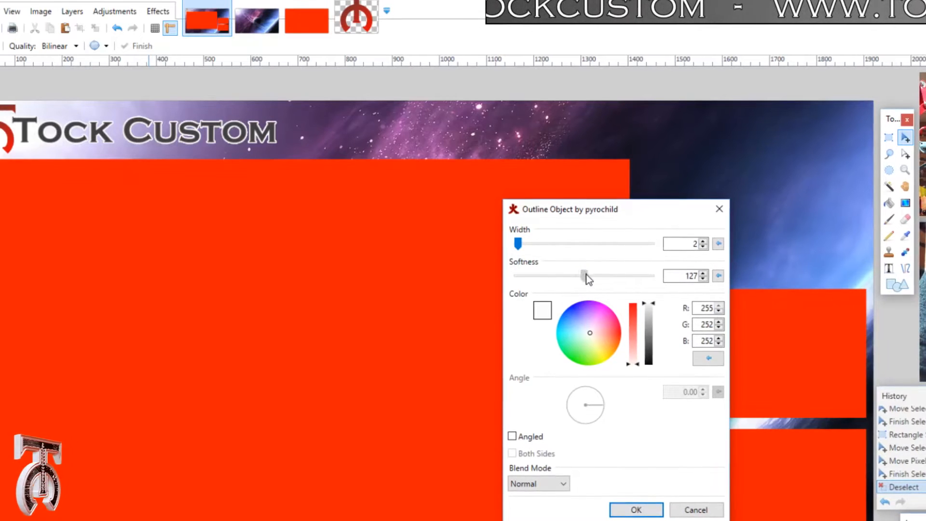
- Set the title outline's softness to 251 and width to 9, and apply the effect
{"action": "left_click_drag", "start_coordinate": [585, 275], "coordinate": [643, 273]}
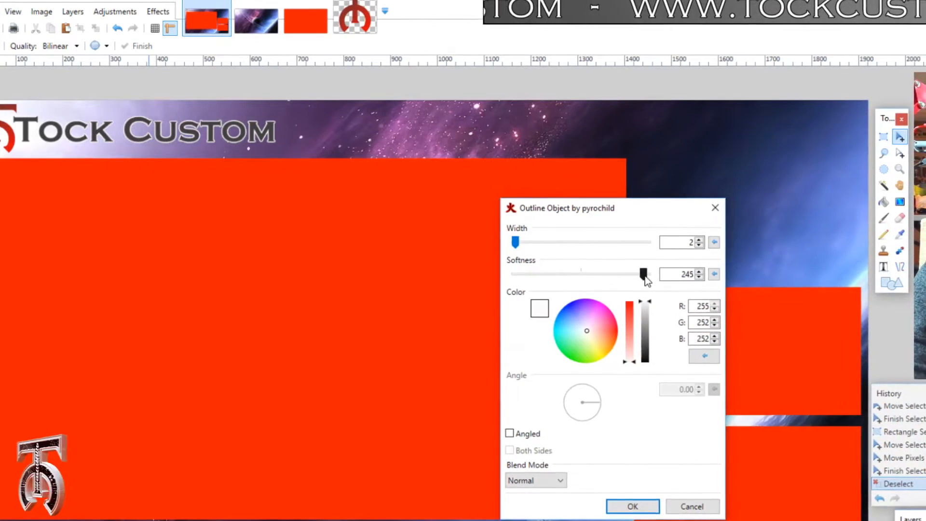
{"action": "left_click", "coordinate": [697, 238]}
{"action": "left_click", "coordinate": [697, 238]}
{"action": "left_click", "coordinate": [697, 238]}
{"action": "left_click", "coordinate": [696, 238]}
{"action": "left_click", "coordinate": [697, 238]}
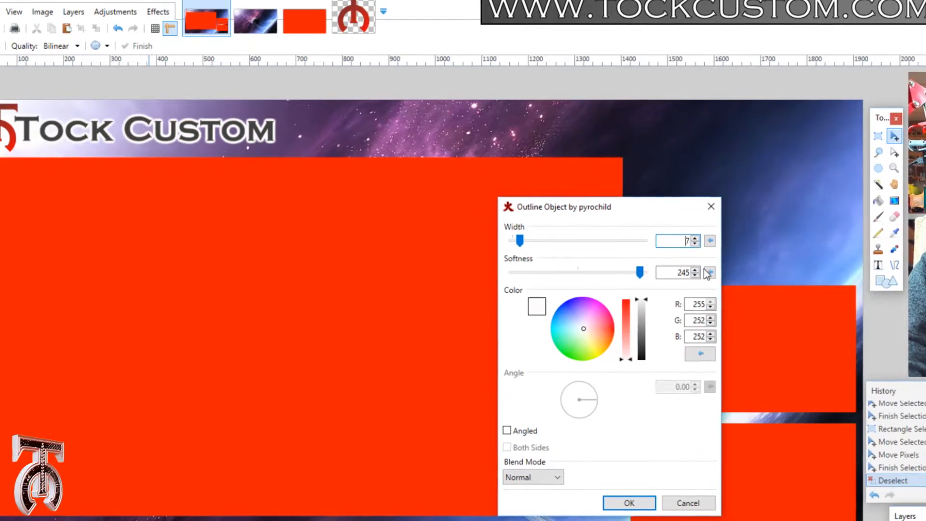
{"action": "left_click", "coordinate": [696, 270]}
{"action": "left_click", "coordinate": [696, 270]}
{"action": "left_click", "coordinate": [696, 270]}
{"action": "left_click", "coordinate": [696, 270]}
{"action": "left_click", "coordinate": [695, 270]}
{"action": "left_click", "coordinate": [695, 270]}
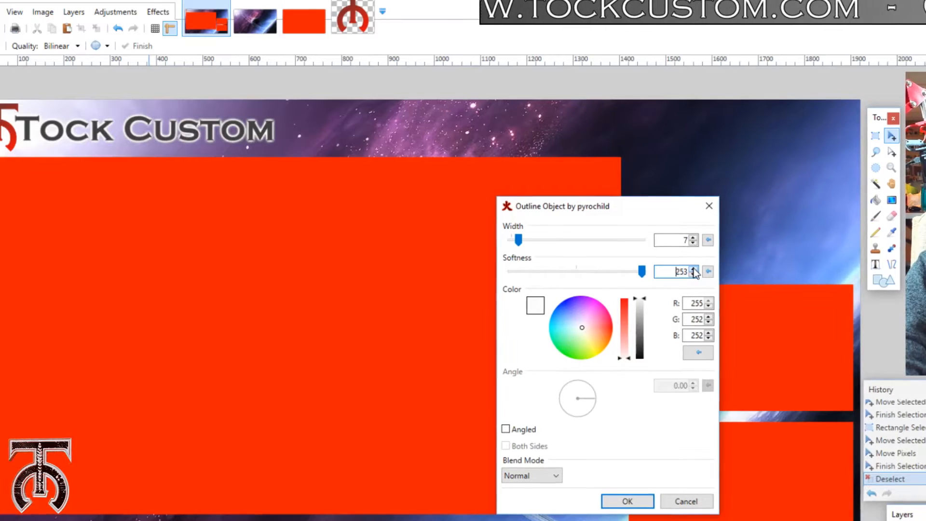
{"action": "left_click", "coordinate": [695, 270]}
{"action": "left_click", "coordinate": [695, 270]}
{"action": "left_click", "coordinate": [693, 275]}
{"action": "left_click", "coordinate": [693, 275]}
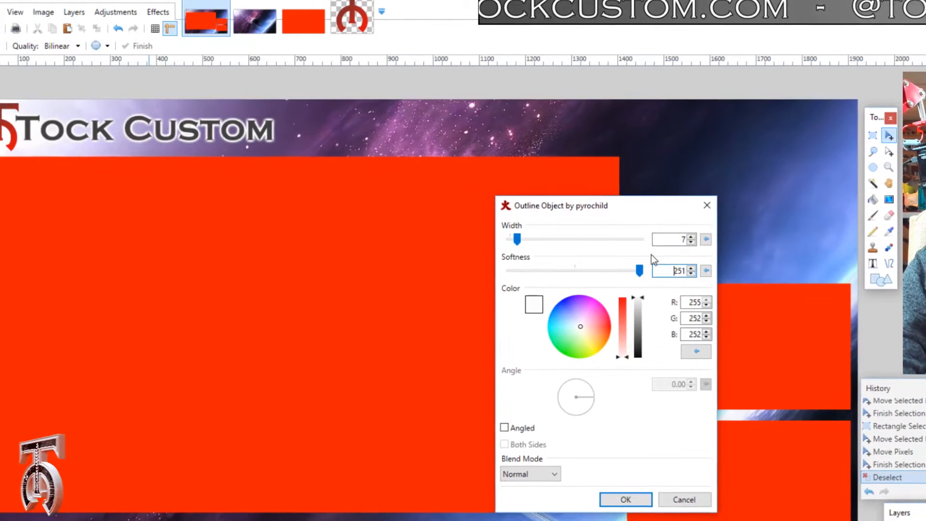
{"action": "left_click", "coordinate": [692, 237]}
{"action": "left_click", "coordinate": [692, 237]}
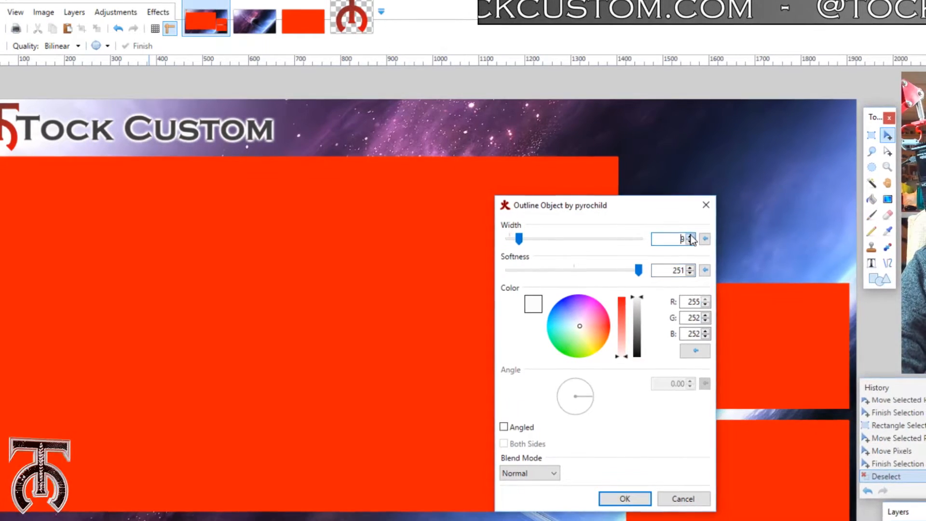
{"action": "left_click", "coordinate": [638, 498]}
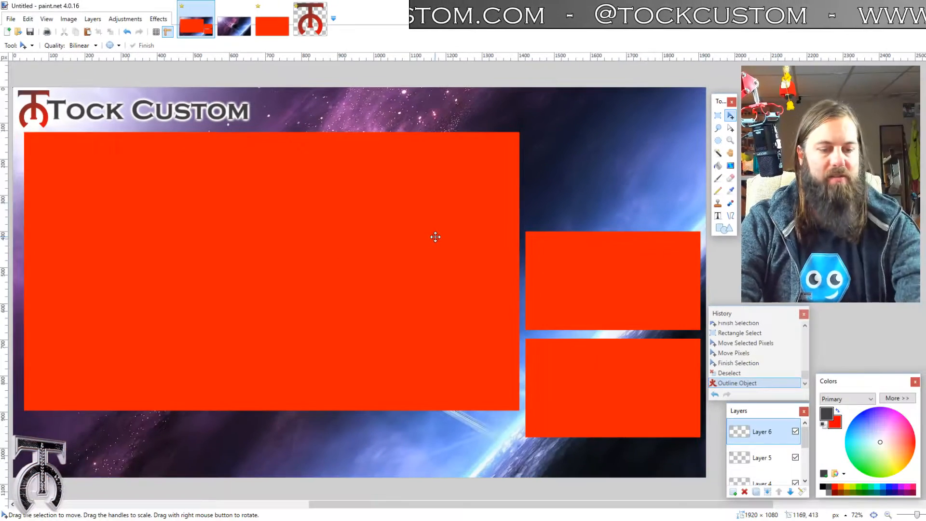
- Select everything on the title layer, nudge the outlined text slightly away from the logo, and deselect
{"action": "key", "text": "ctrl+a"}
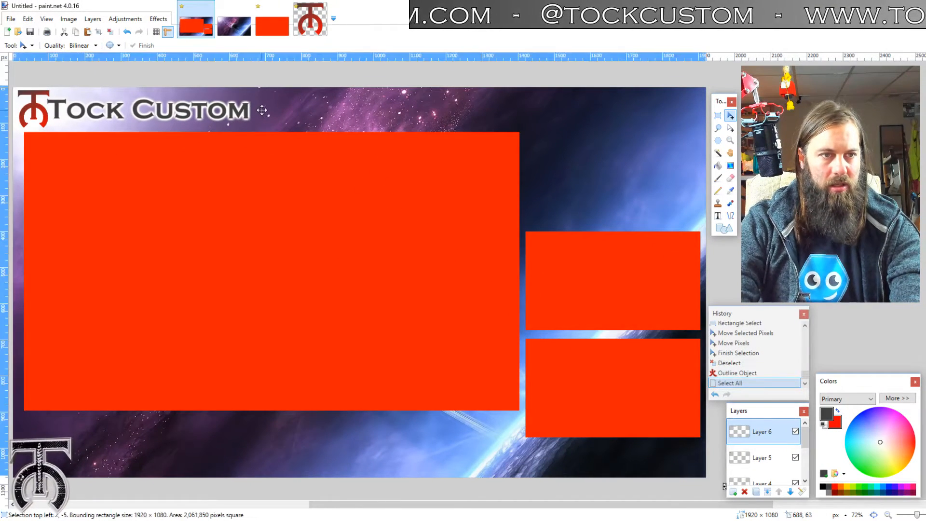
{"action": "left_click_drag", "start_coordinate": [262, 112], "coordinate": [261, 111]}
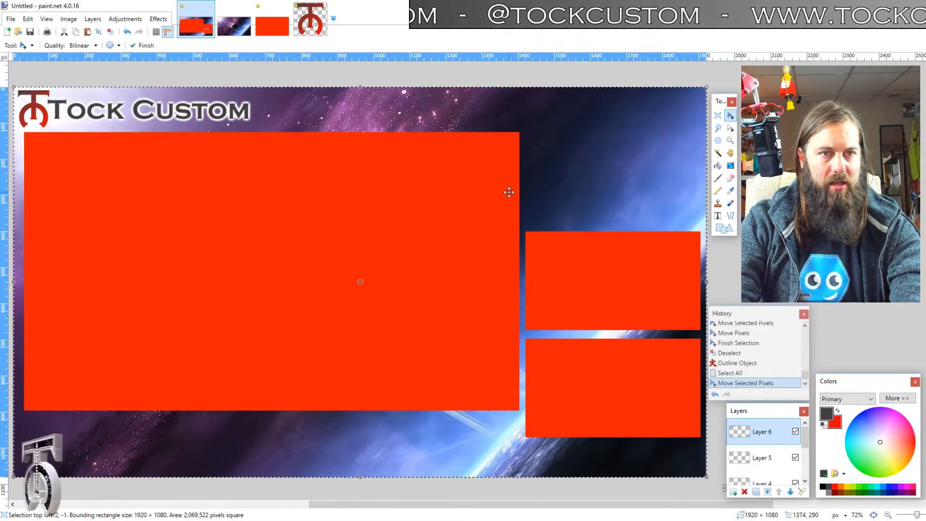
{"action": "key", "text": "ctrl+d"}
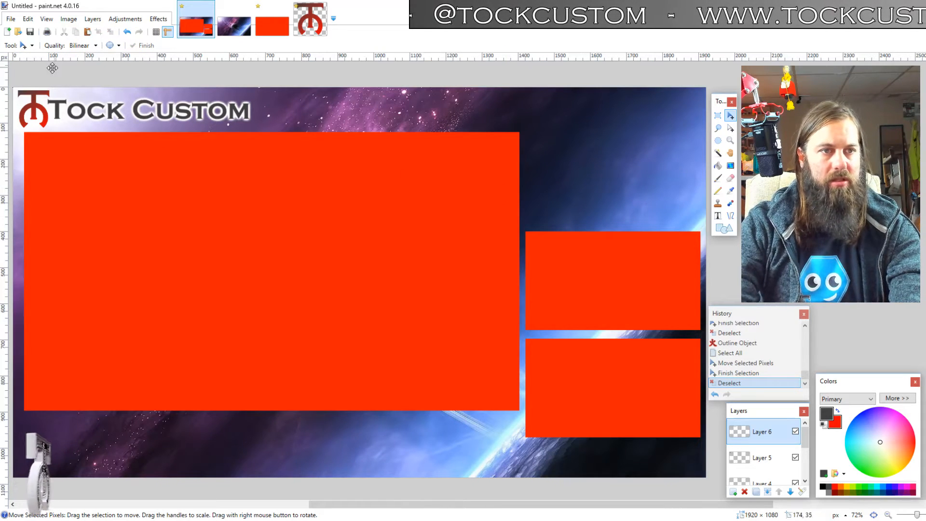
- Apply the Outline Object effect to the logo on Layer 5 with the same near-white color, width 9 and softness 251
{"action": "left_click", "coordinate": [762, 458]}
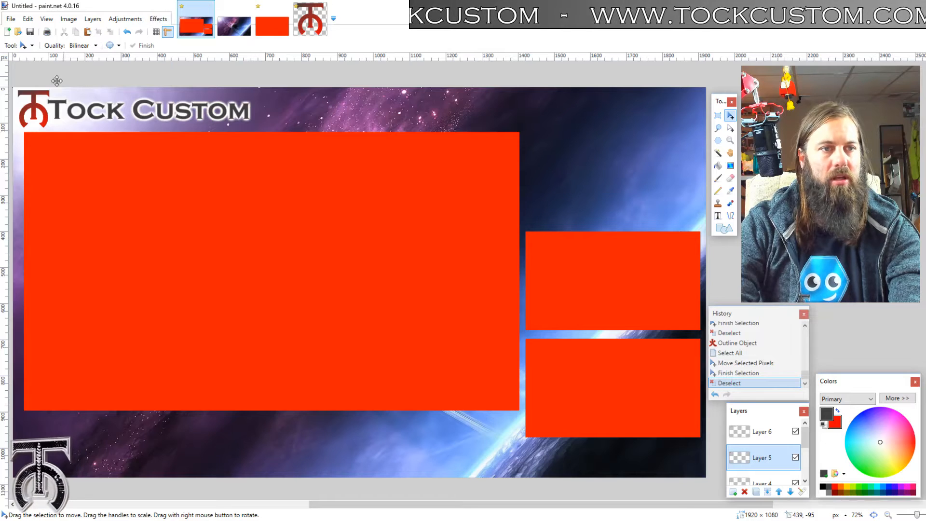
{"action": "left_click", "coordinate": [153, 20]}
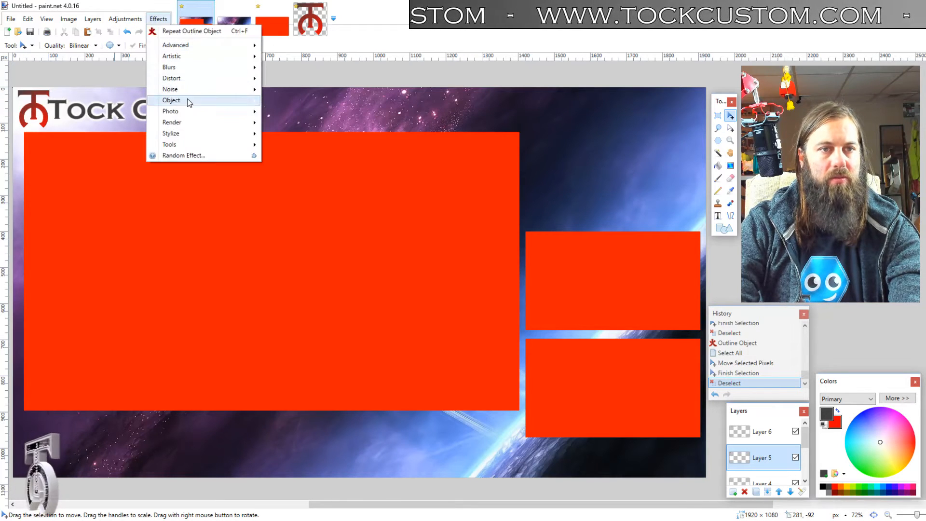
{"action": "mouse_move", "coordinate": [187, 99]}
{"action": "left_click", "coordinate": [303, 102]}
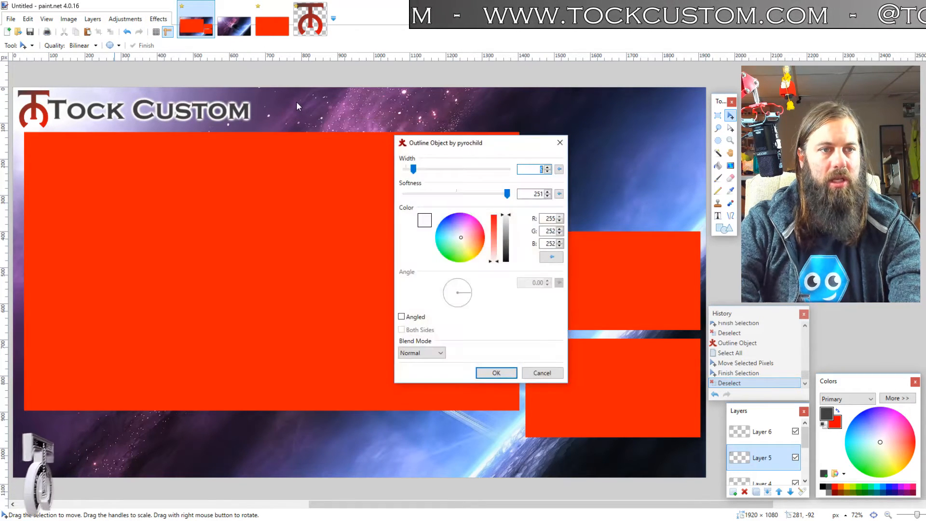
{"action": "left_click", "coordinate": [497, 374]}
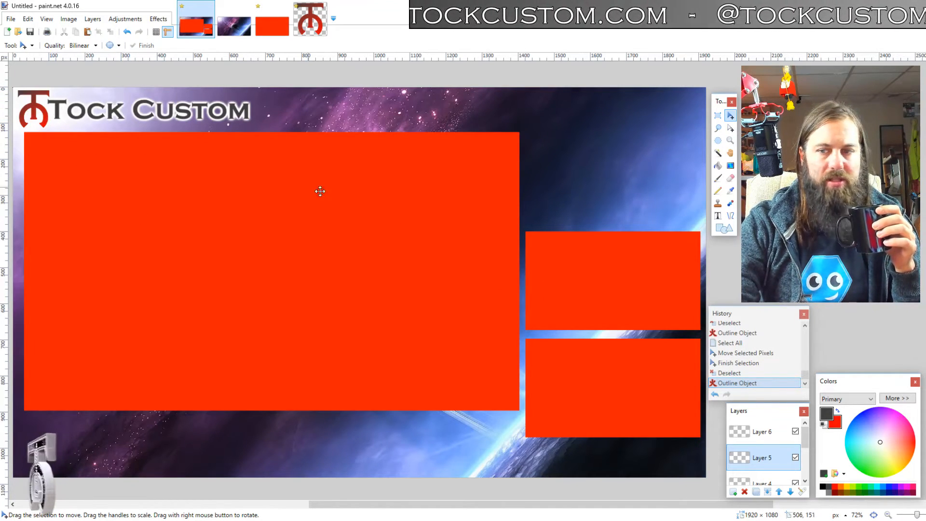
- Move the title text on Layer 6 slightly away from the logo and higher above the large red rectangle, deselecting after each adjustment
{"action": "left_click", "coordinate": [762, 432]}
{"action": "key", "text": "ctrl+a"}
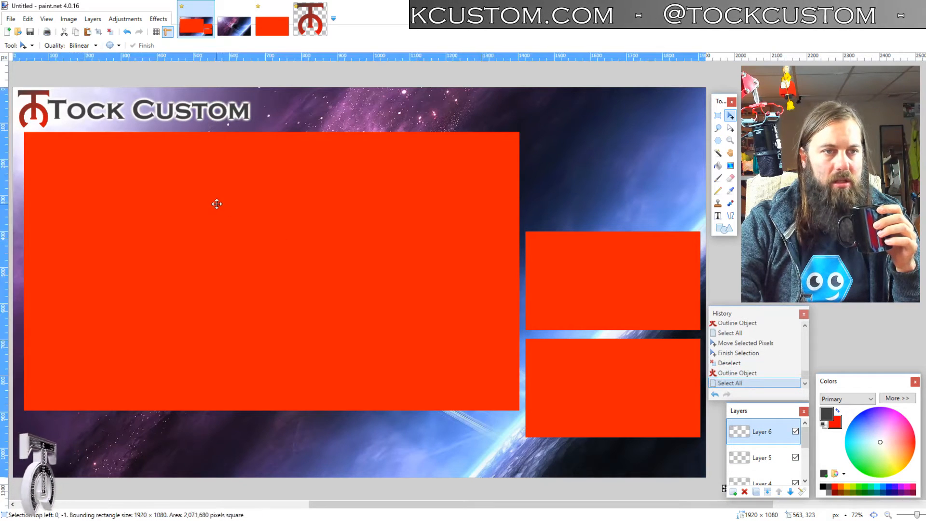
{"action": "left_click_drag", "start_coordinate": [217, 204], "coordinate": [221, 200]}
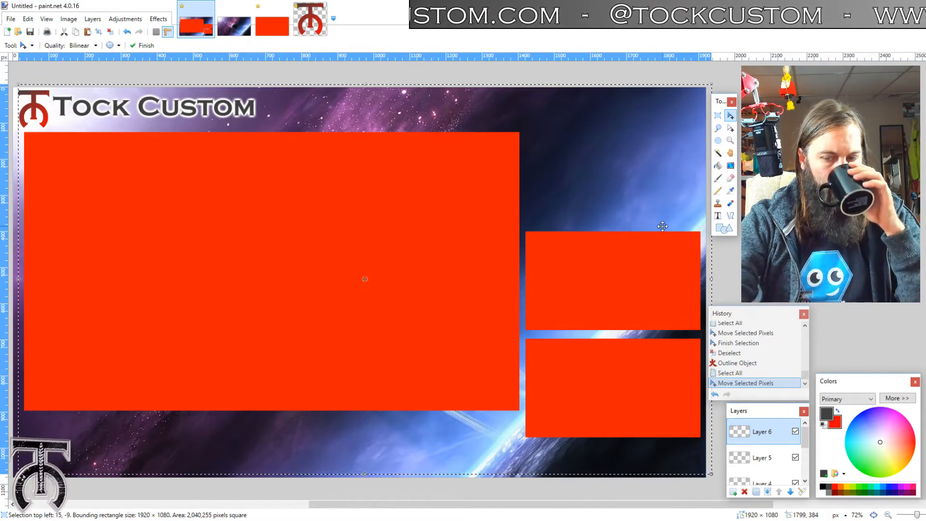
{"action": "key", "text": "ctrl+d"}
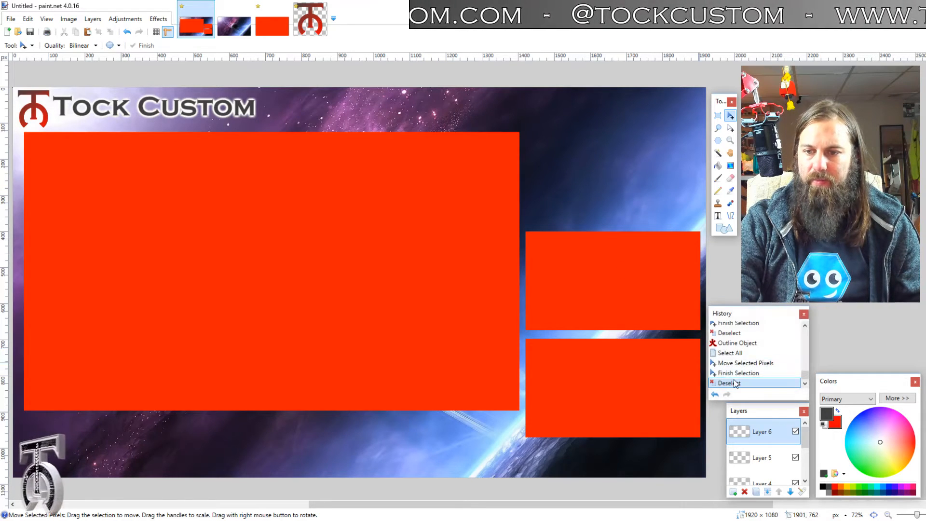
{"action": "key", "text": "ctrl+a"}
{"action": "left_click_drag", "start_coordinate": [292, 199], "coordinate": [292, 195]}
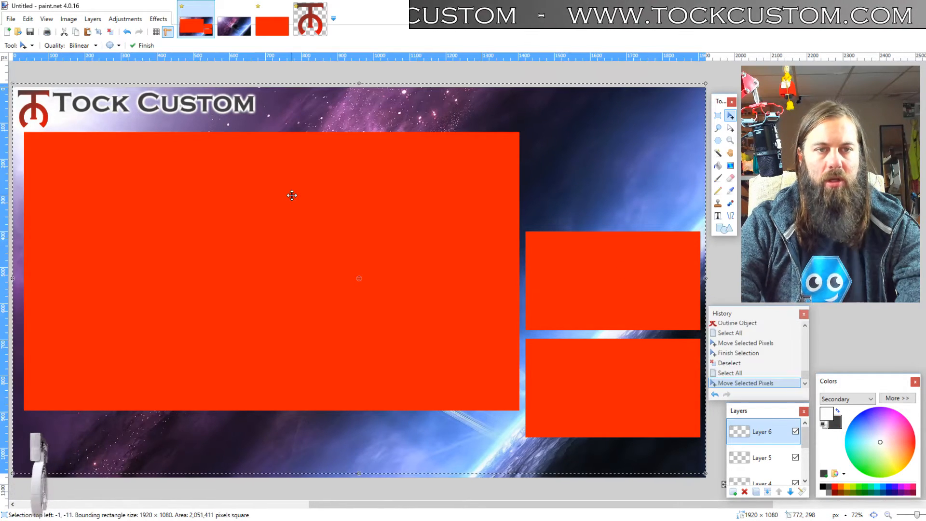
{"action": "key", "text": "ctrl+d"}
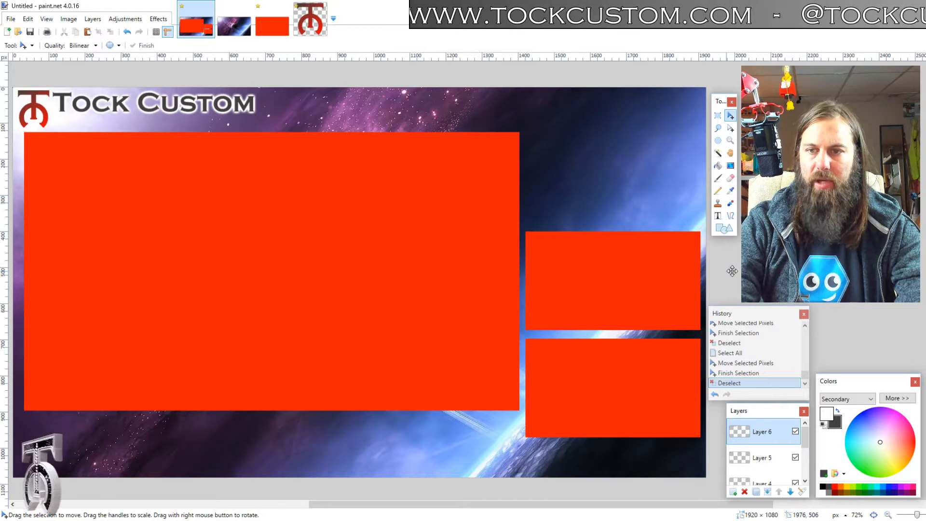
- Add a new layer and write "Recent Donators:" just below the title in white Copperplate Gothic, size 24
{"action": "left_click", "coordinate": [733, 491]}
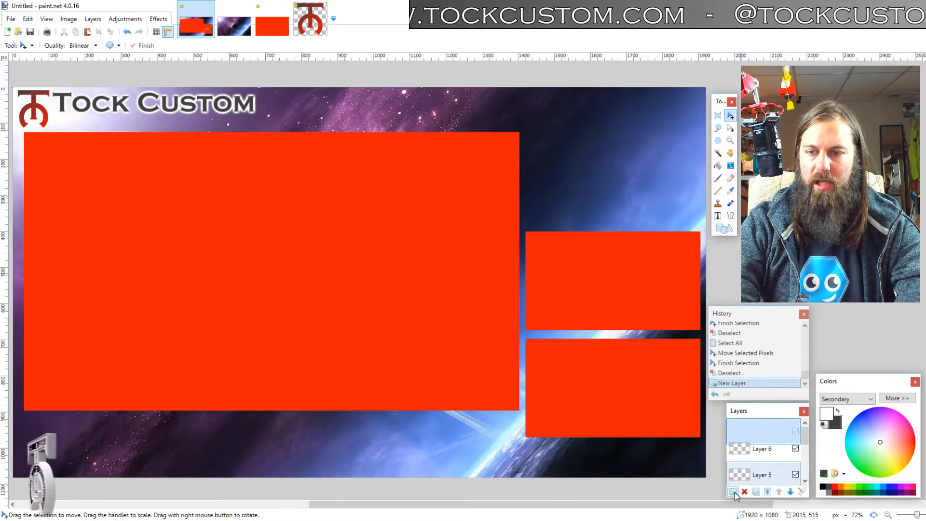
{"action": "left_click", "coordinate": [719, 216]}
{"action": "left_click", "coordinate": [212, 124]}
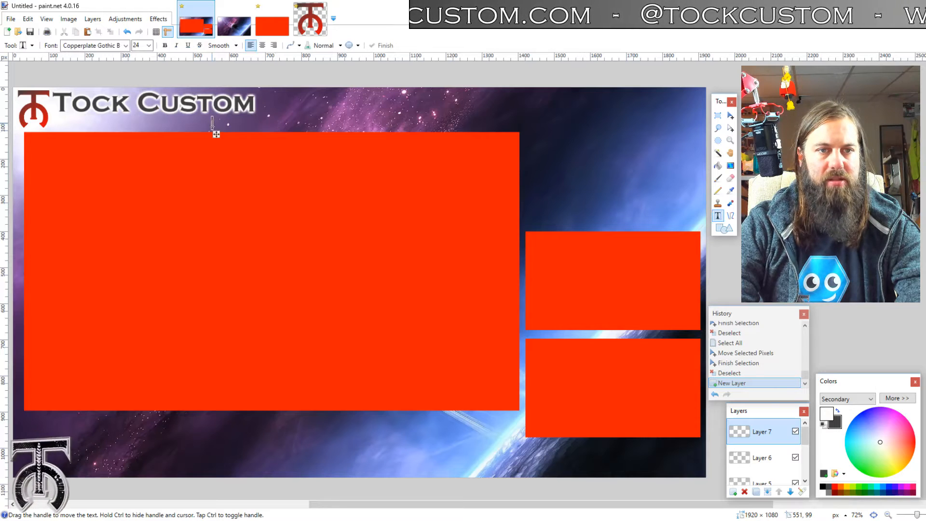
{"action": "type", "text": "Recent"}
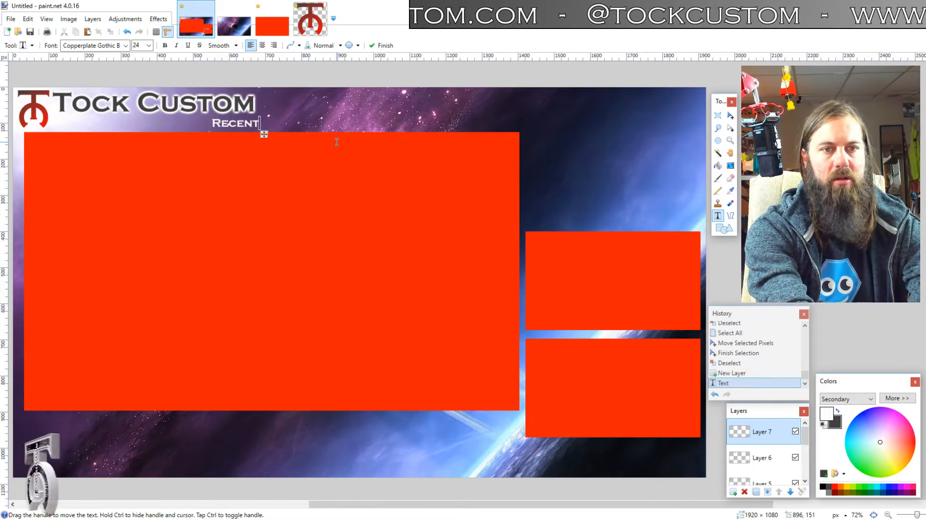
{"action": "type", "text": " Donators:"}
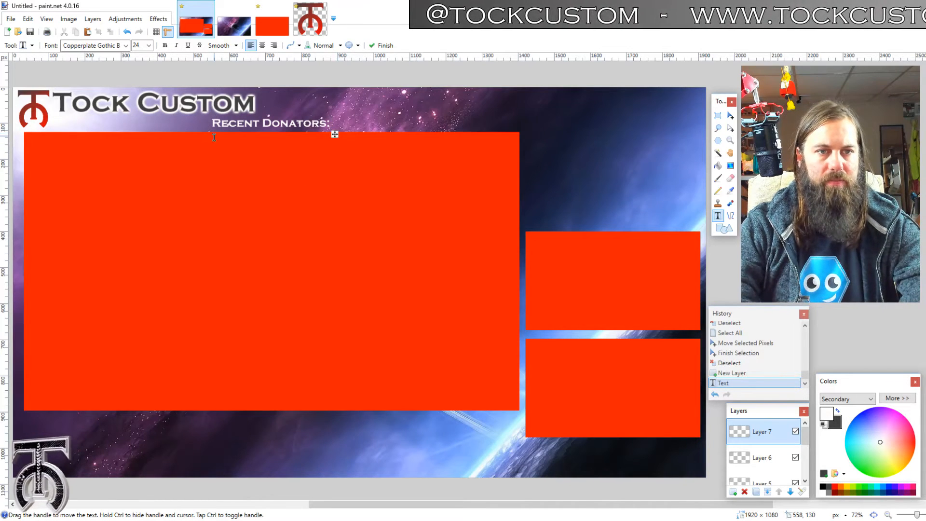
- Apply the Outline Object effect to the "Recent Donators:" text with black (R 0, G 0, B 0), width 9 and softness 251
{"action": "left_click", "coordinate": [155, 20]}
{"action": "mouse_move", "coordinate": [202, 102]}
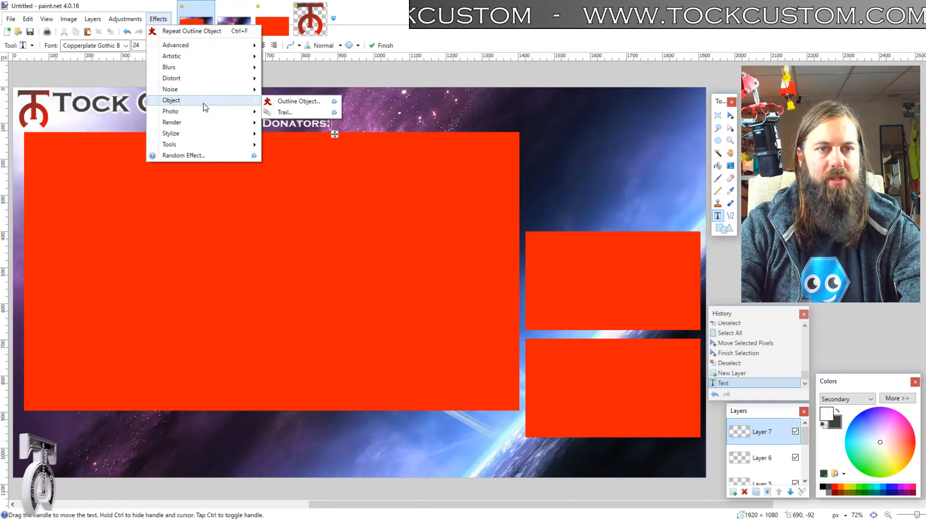
{"action": "left_click", "coordinate": [296, 101]}
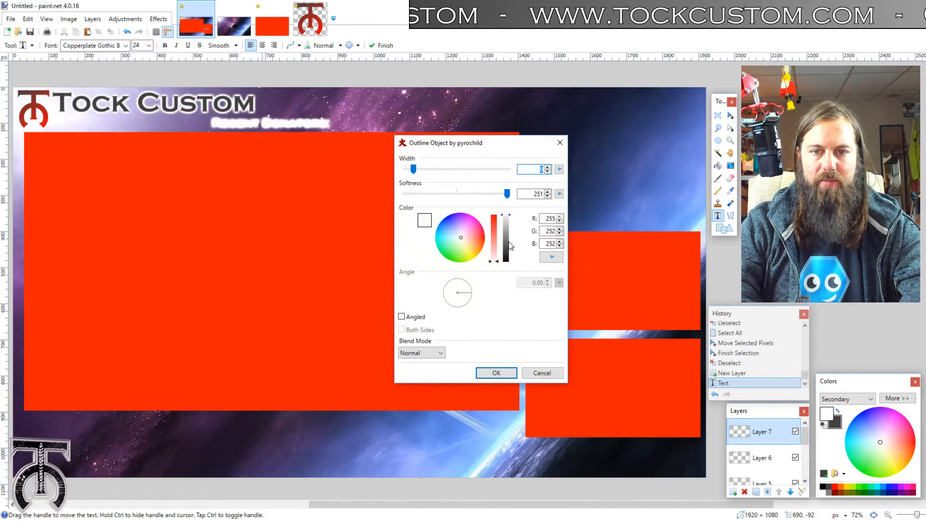
{"action": "left_click_drag", "start_coordinate": [505, 228], "coordinate": [505, 262]}
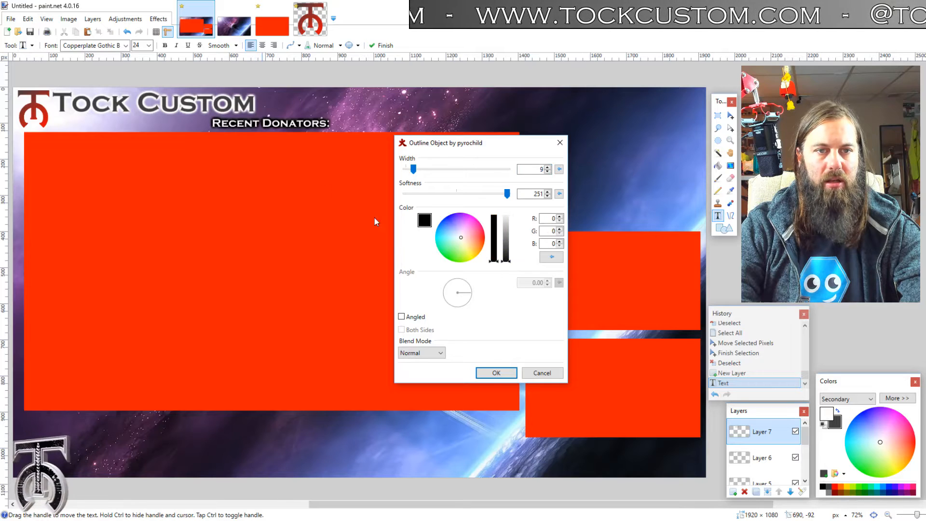
{"action": "left_click", "coordinate": [495, 373]}
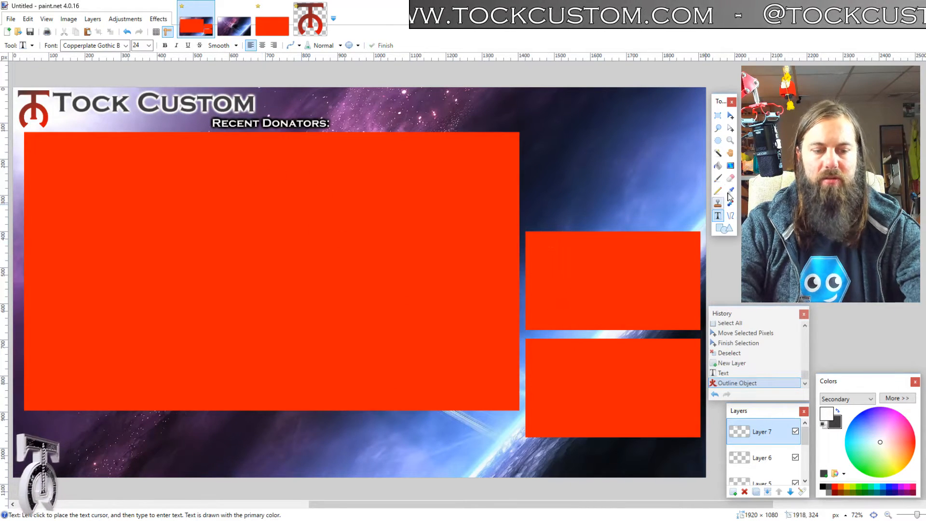
- Reposition the "Recent Donators:" text so it sits beside the title near the canvas's upper edge, and deselect
{"action": "left_click", "coordinate": [730, 115]}
{"action": "key", "text": "ctrl+a"}
{"action": "left_click_drag", "start_coordinate": [320, 149], "coordinate": [302, 149]}
{"action": "key", "text": "ctrl+d"}
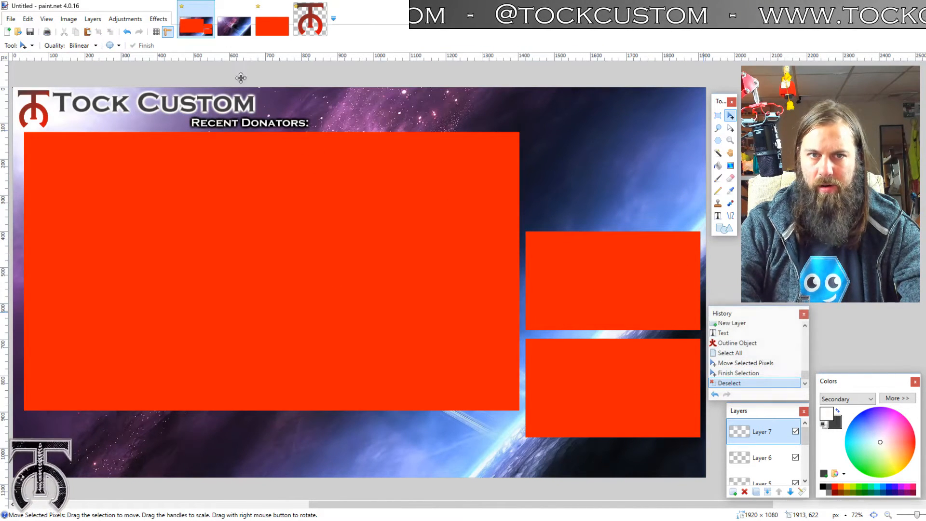
{"action": "key", "text": "ctrl+a"}
{"action": "left_click_drag", "start_coordinate": [266, 133], "coordinate": [373, 111]}
{"action": "key", "text": "ctrl+d"}
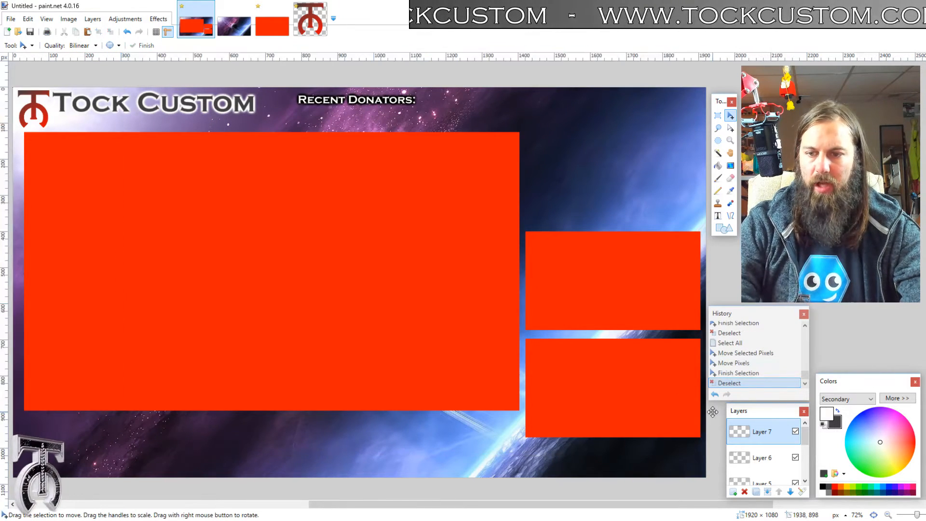
- Add a new layer and set the Shapes tool to draw a filled rectangle with an outline
{"action": "left_click", "coordinate": [732, 492]}
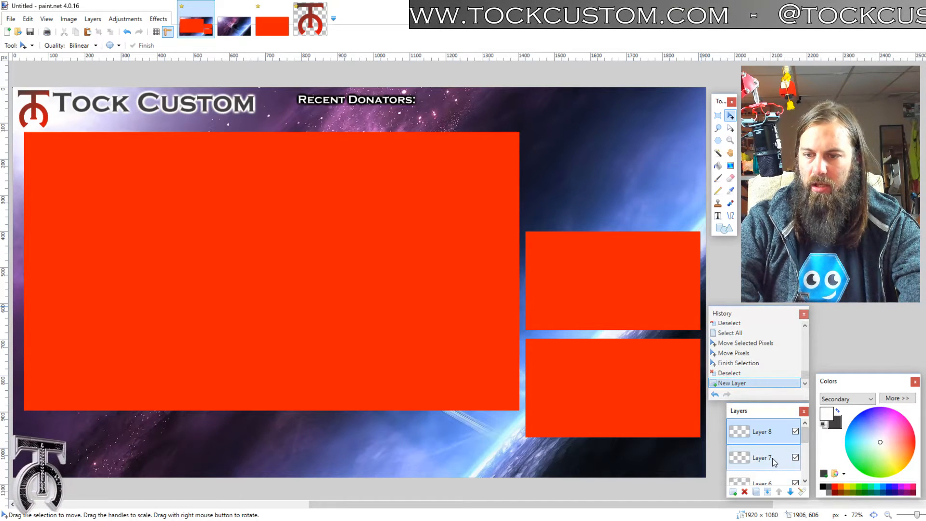
{"action": "left_click", "coordinate": [724, 230]}
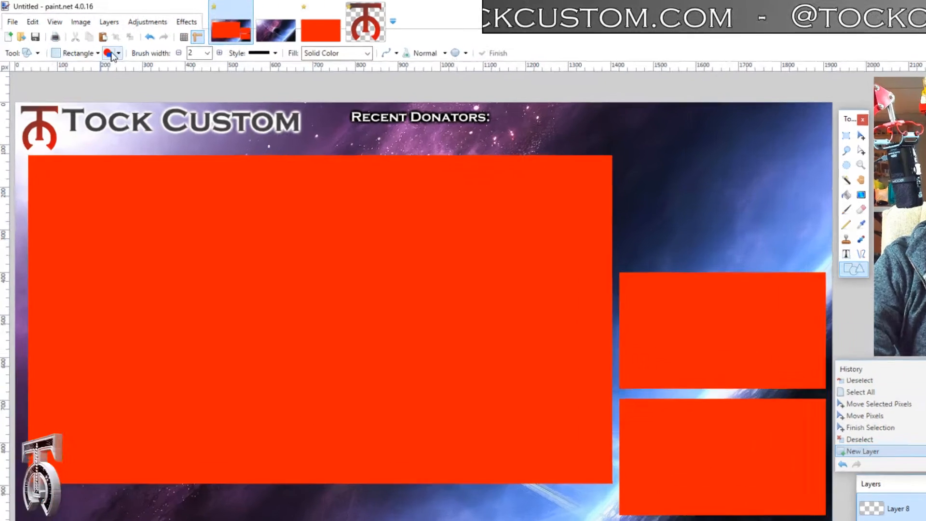
{"action": "left_click", "coordinate": [100, 45]}
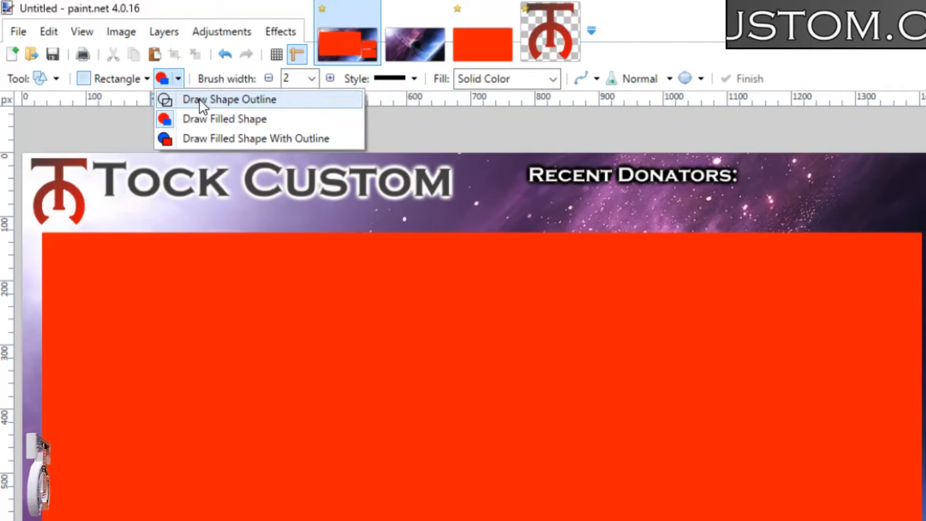
{"action": "left_click", "coordinate": [214, 139]}
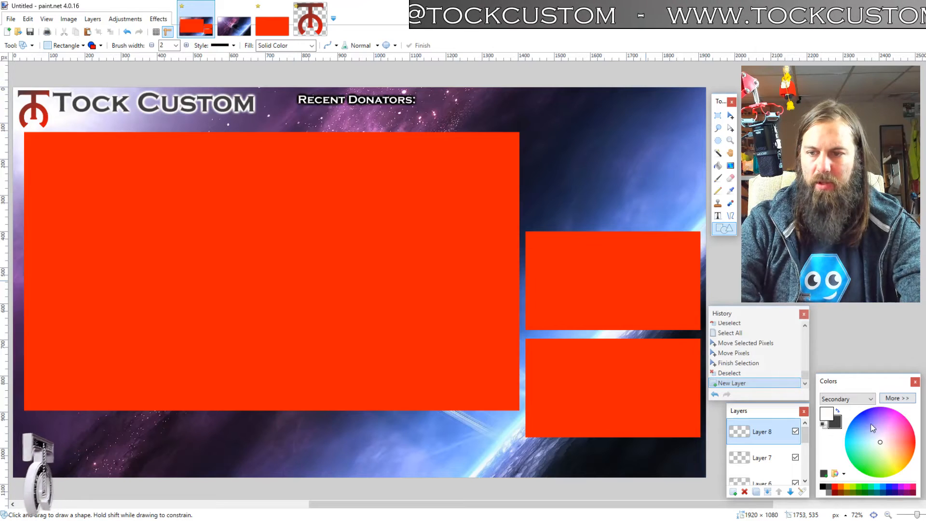
- Set the primary color to white and the secondary color to black
{"action": "left_click", "coordinate": [838, 413]}
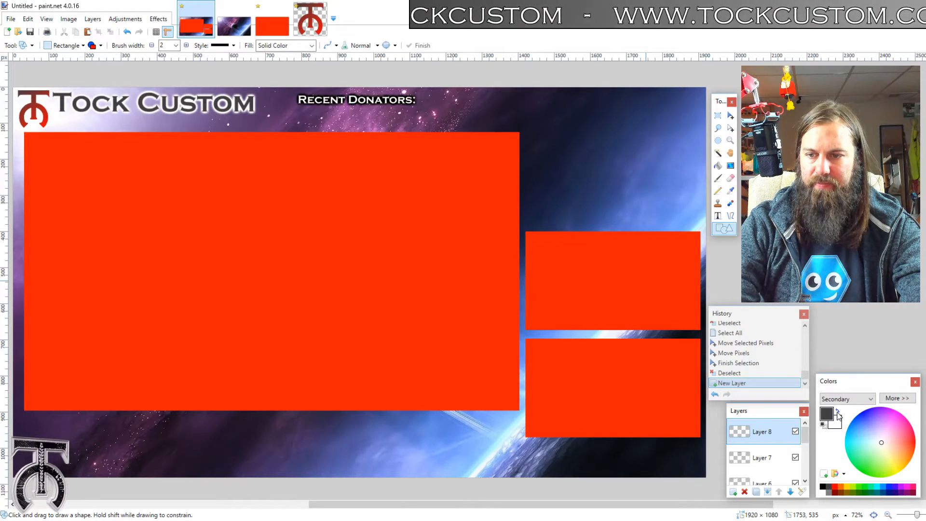
{"action": "left_click", "coordinate": [823, 425]}
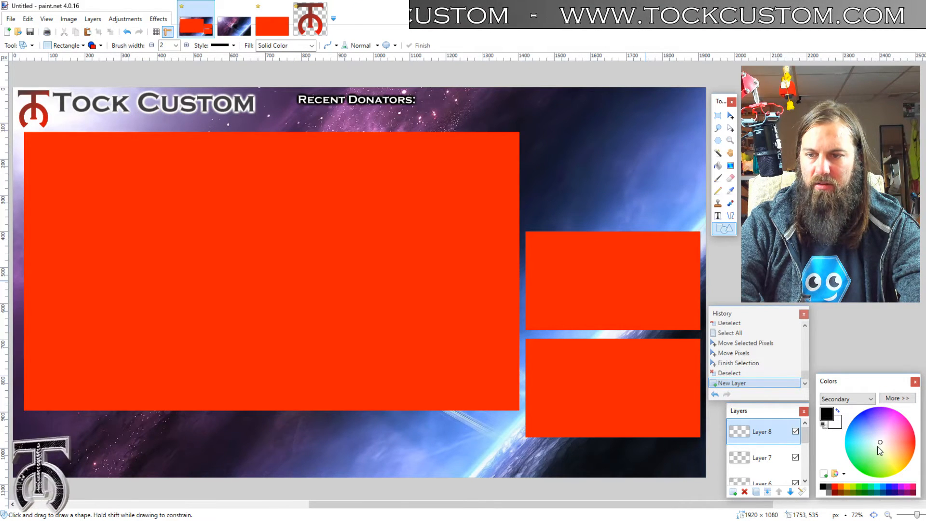
{"action": "left_click", "coordinate": [838, 411]}
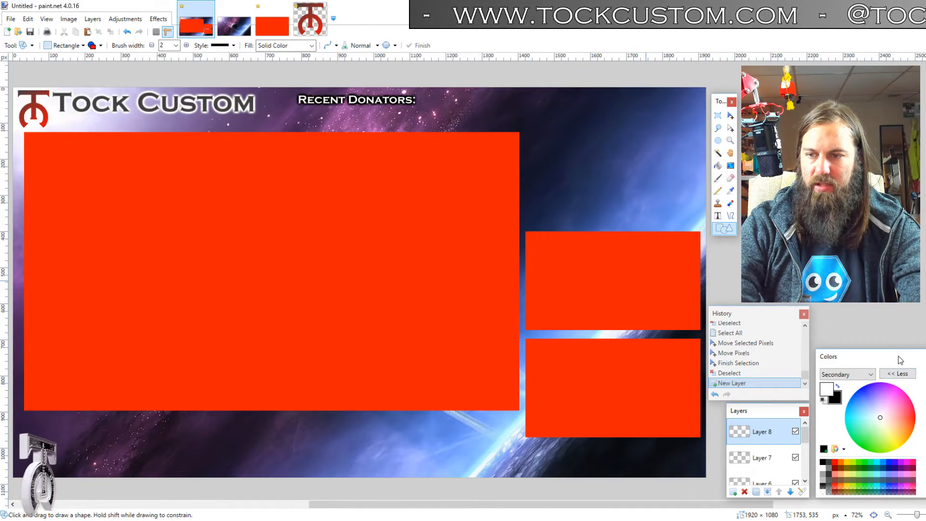
- Make the black secondary color semi-transparent with an opacity of 78, and close the color settings
{"action": "left_click", "coordinate": [898, 373]}
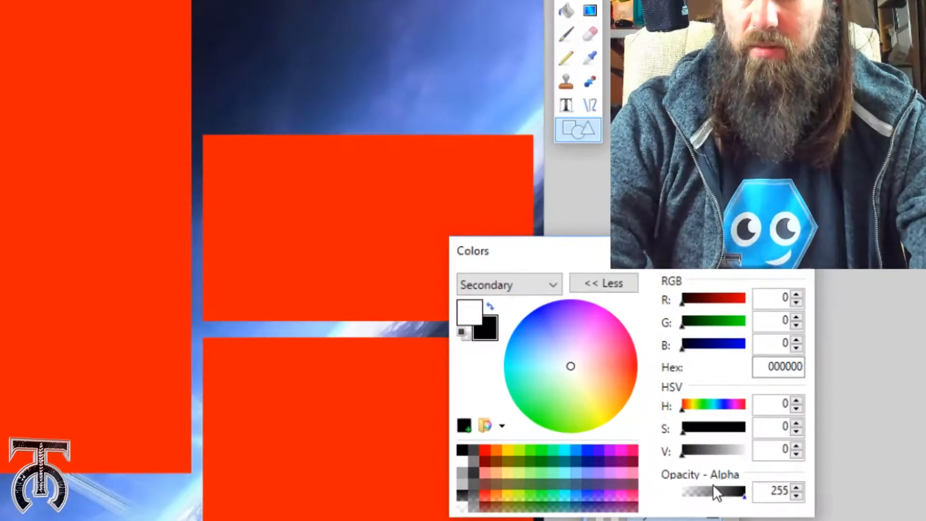
{"action": "mouse_move", "coordinate": [575, 358]}
{"action": "left_mouse_down"}
{"action": "mouse_move", "coordinate": [584, 352]}
{"action": "mouse_move", "coordinate": [570, 372]}
{"action": "left_mouse_up"}
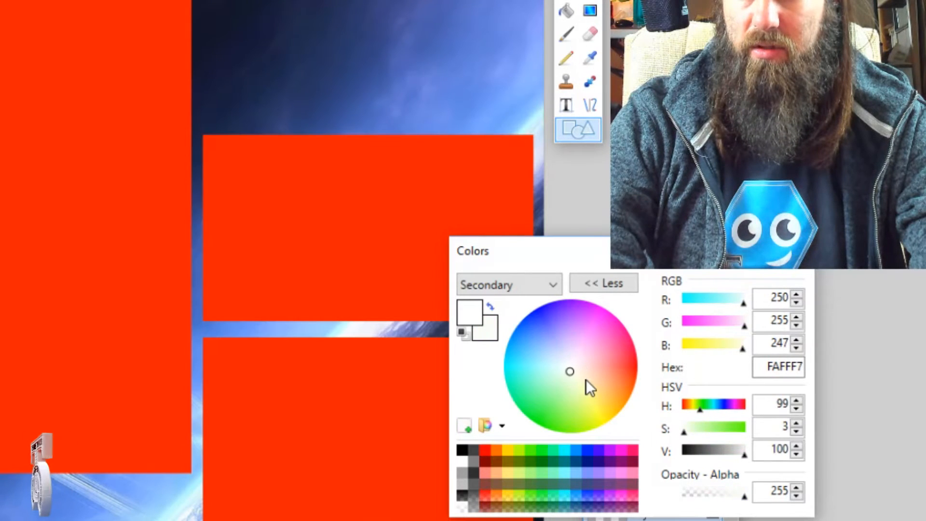
{"action": "left_click_drag", "start_coordinate": [698, 452], "coordinate": [680, 453]}
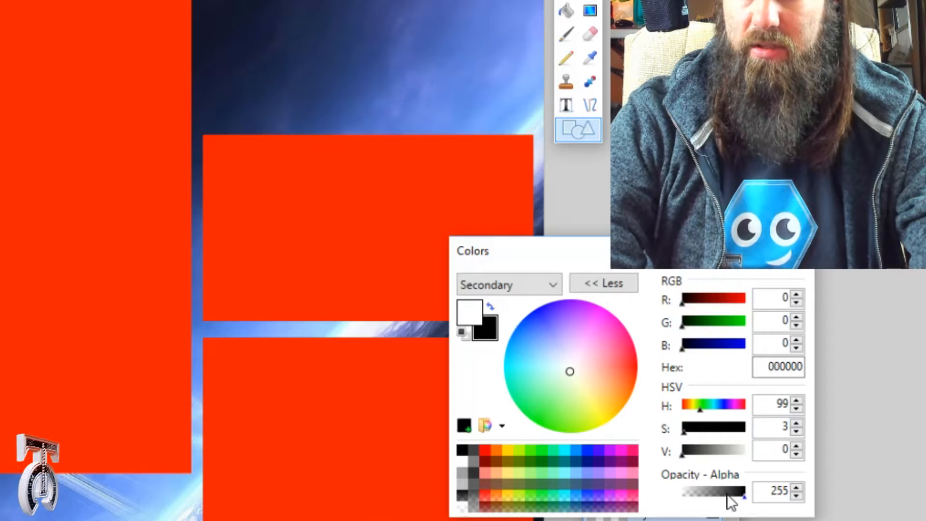
{"action": "left_click_drag", "start_coordinate": [728, 495], "coordinate": [702, 492]}
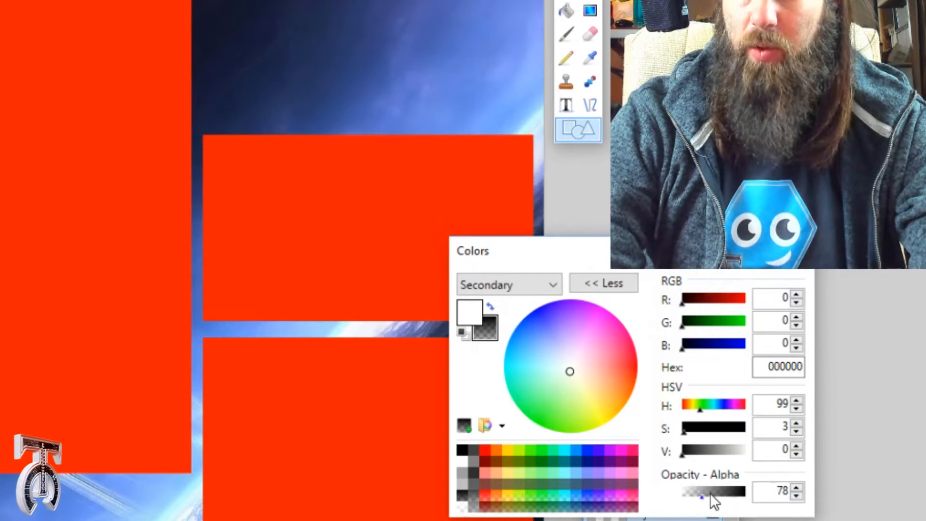
{"action": "left_click_drag", "start_coordinate": [702, 494], "coordinate": [696, 494]}
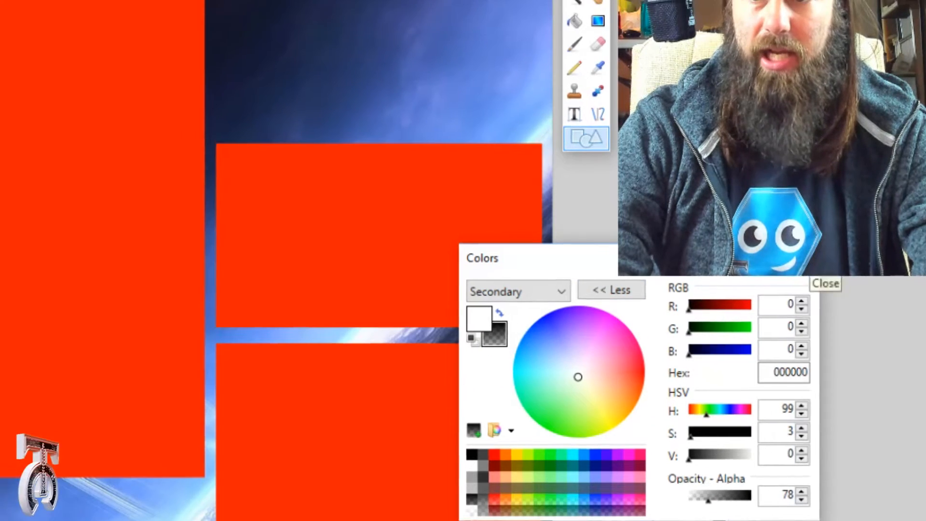
{"action": "left_click", "coordinate": [803, 250]}
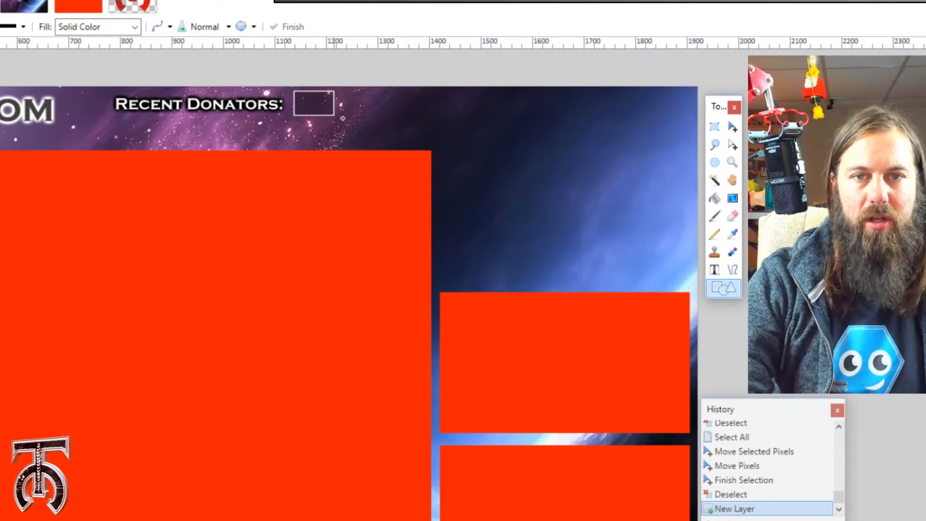
- Draw an outlined semi-transparent rectangle from the "Recent Donators:" text to the right edge of the small placeholders, fine-tune its edges and finish it
{"action": "left_click_drag", "start_coordinate": [343, 118], "coordinate": [688, 122]}
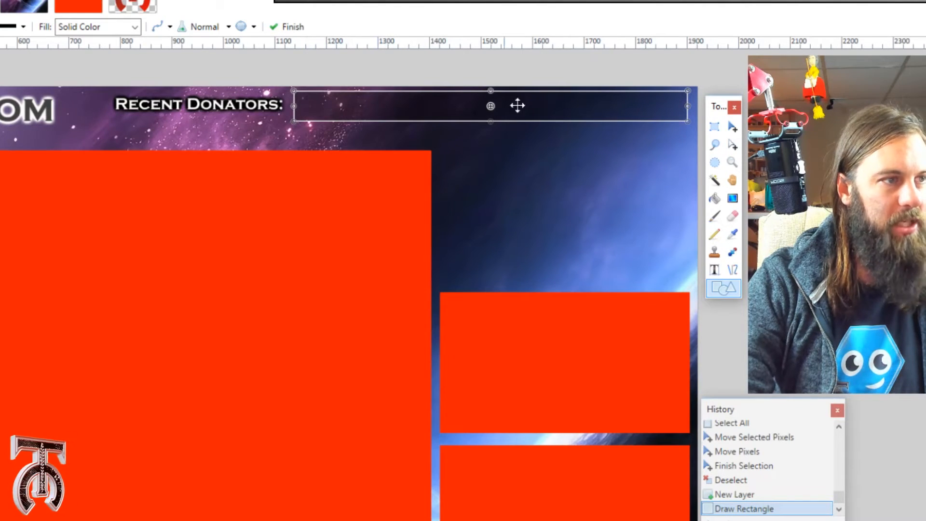
{"action": "left_click_drag", "start_coordinate": [688, 121], "coordinate": [690, 119]}
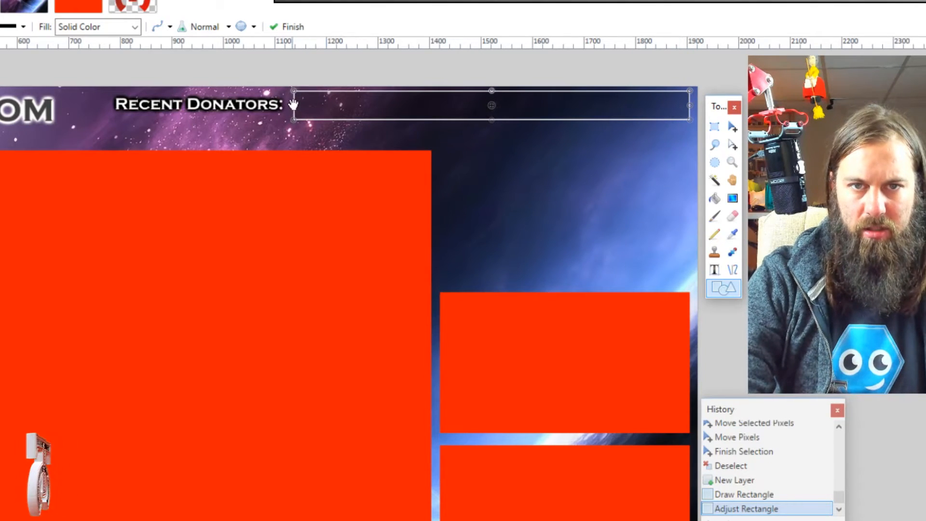
{"action": "left_click_drag", "start_coordinate": [293, 105], "coordinate": [287, 105]}
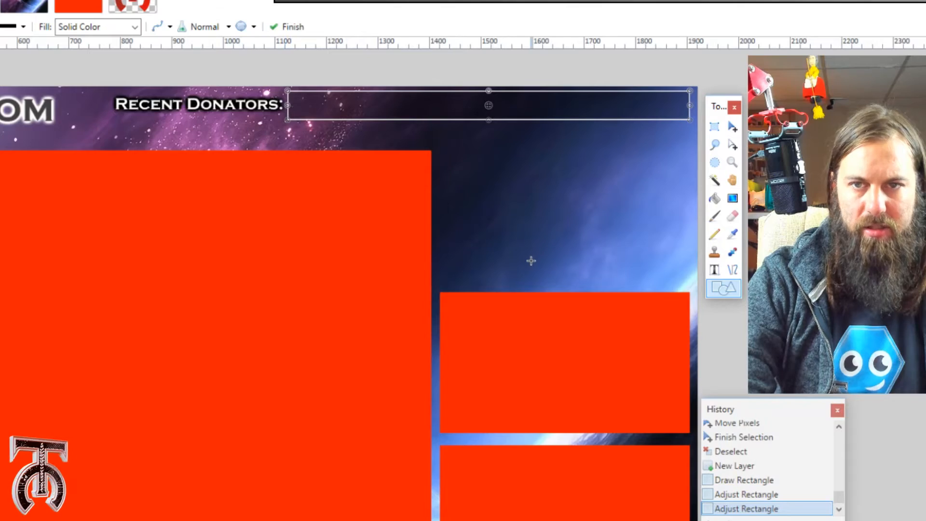
{"action": "key", "text": "Return"}
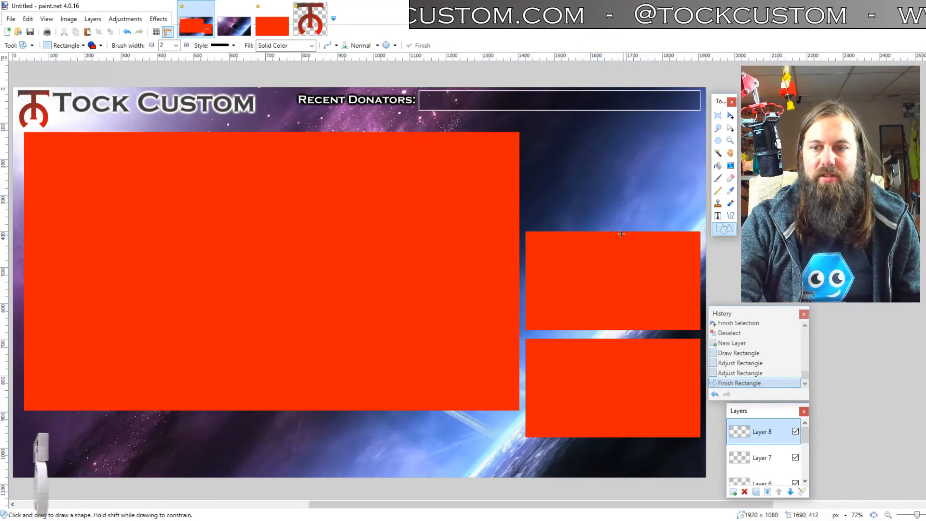
- Create a new image 200 pixels wide and 200 pixels high
{"action": "left_click", "coordinate": [11, 19]}
{"action": "left_click", "coordinate": [19, 28]}
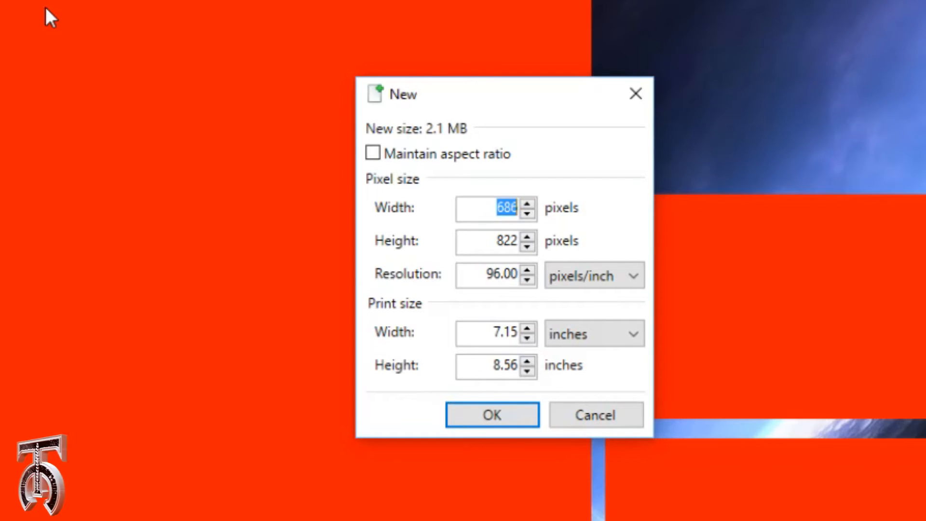
{"action": "type", "text": "200"}
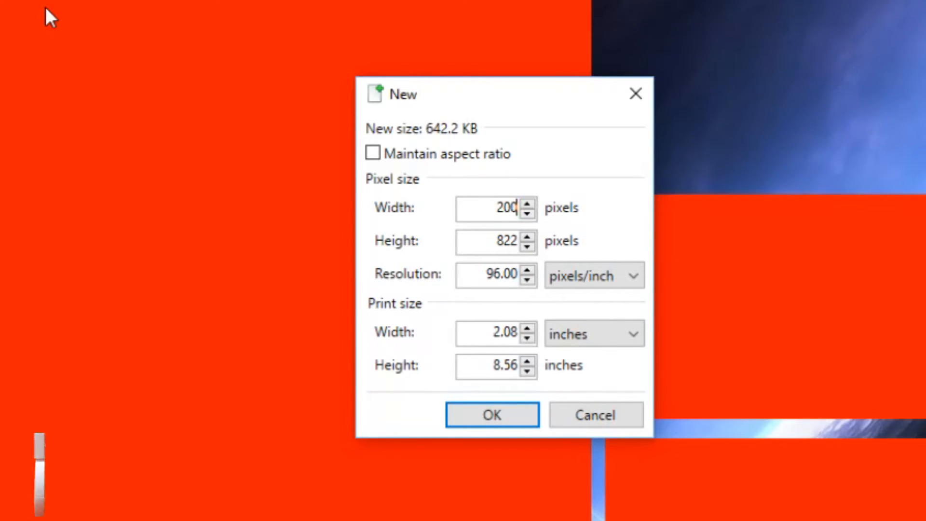
{"action": "key", "text": "Tab"}
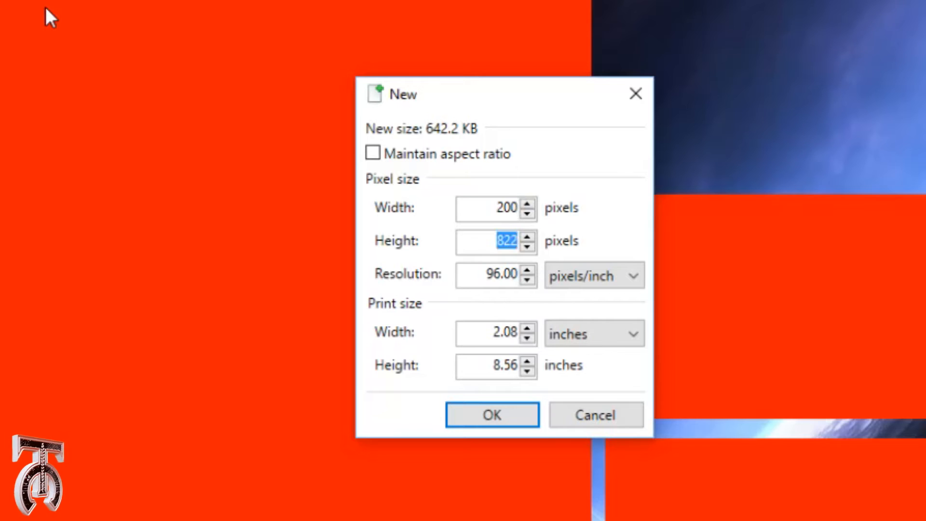
{"action": "type", "text": "200"}
{"action": "key", "text": "Return"}
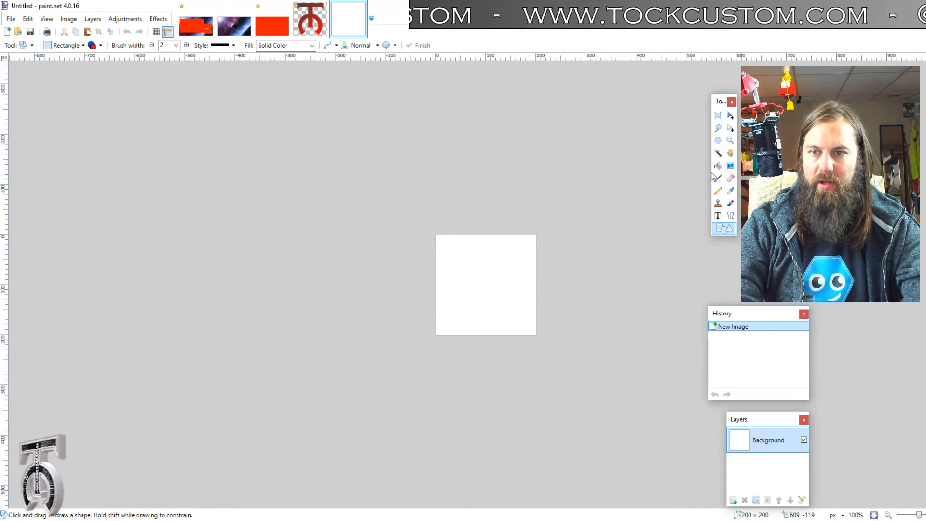
- Sample the red from the solid red image as the primary color, clear its selection, and show the color settings beside the other palettes
{"action": "left_click", "coordinate": [718, 167]}
{"action": "left_click", "coordinate": [272, 21]}
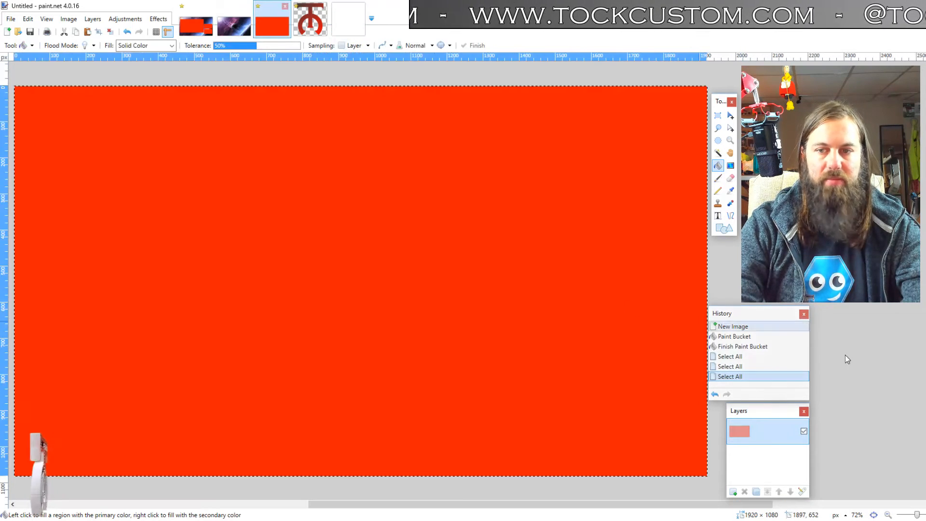
{"action": "left_click", "coordinate": [731, 191]}
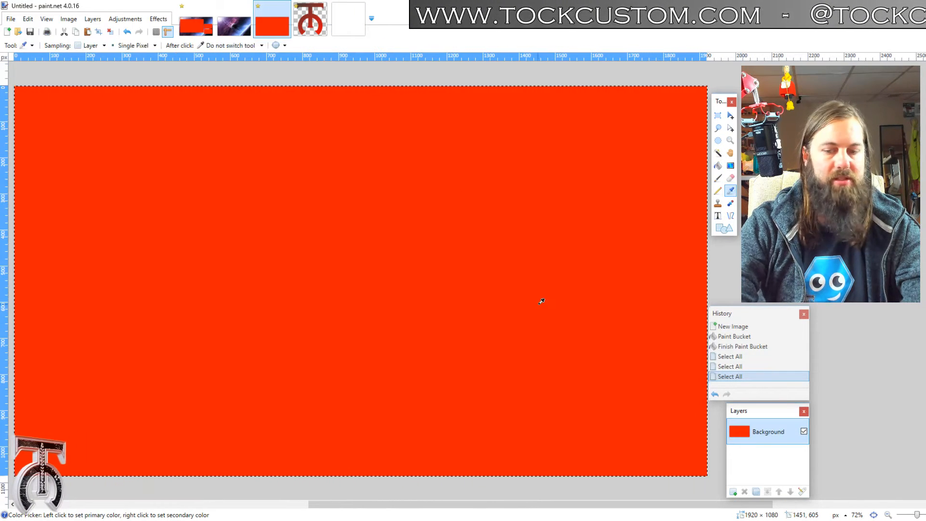
{"action": "key", "text": "ctrl+d"}
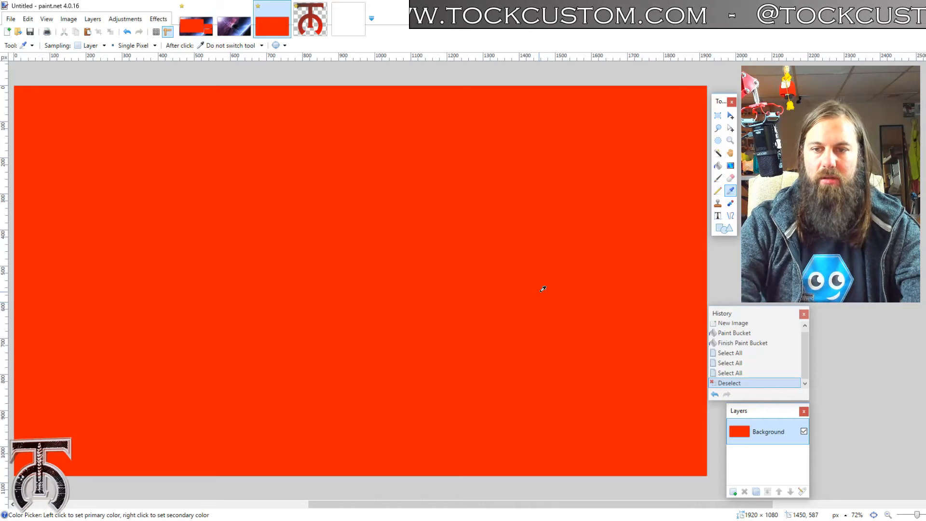
{"action": "key", "text": "F8"}
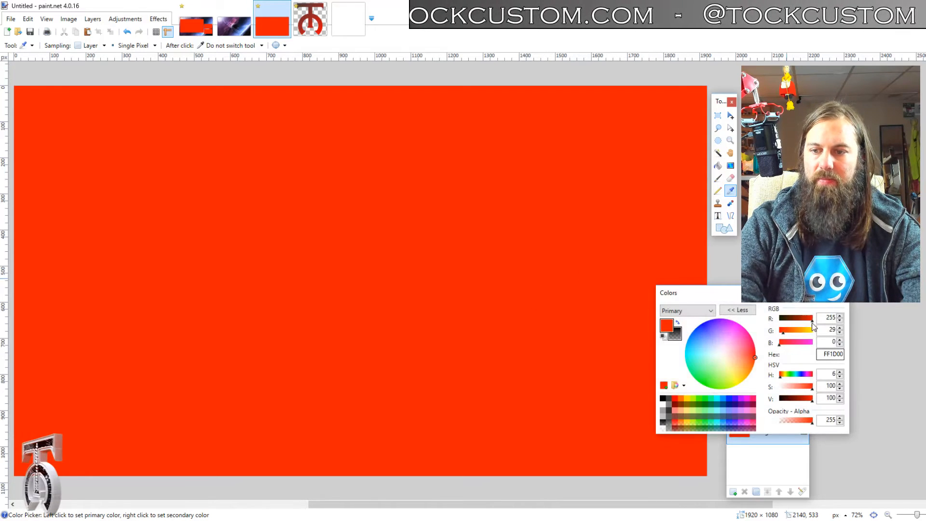
{"action": "left_click_drag", "start_coordinate": [856, 309], "coordinate": [925, 356]}
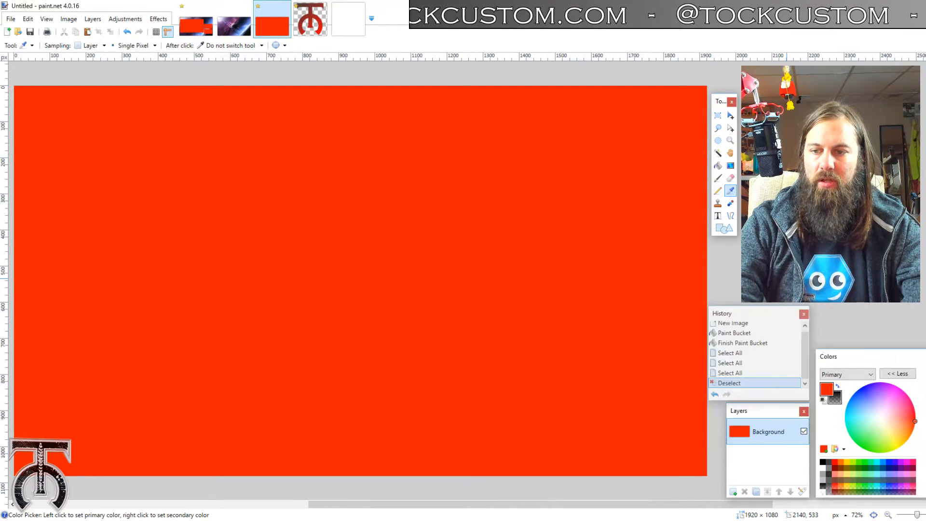
- Fill the blank 200 × 200 image with the sampled red and copy the whole image
{"action": "left_click", "coordinate": [346, 19]}
{"action": "scroll", "coordinate": [465, 300], "scroll_direction": "up", "scroll_amount": 3}
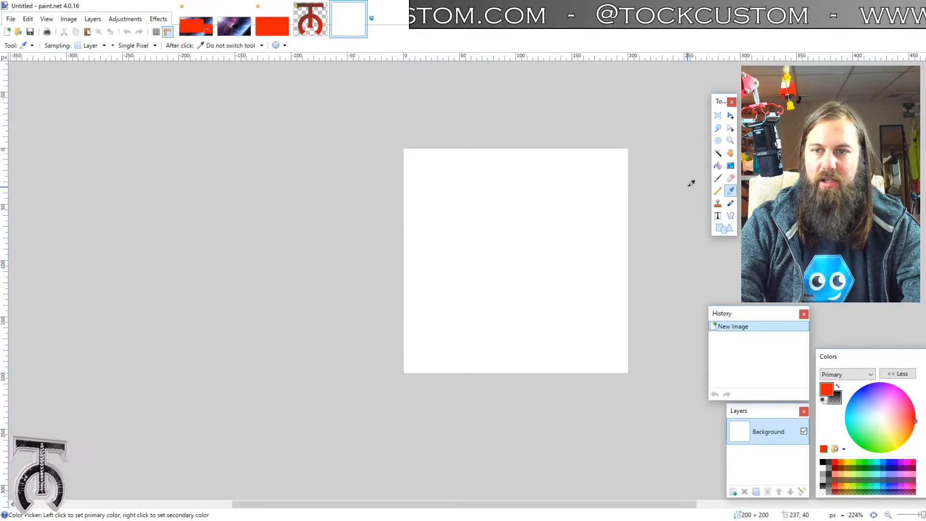
{"action": "left_click", "coordinate": [718, 166]}
{"action": "left_click", "coordinate": [523, 254]}
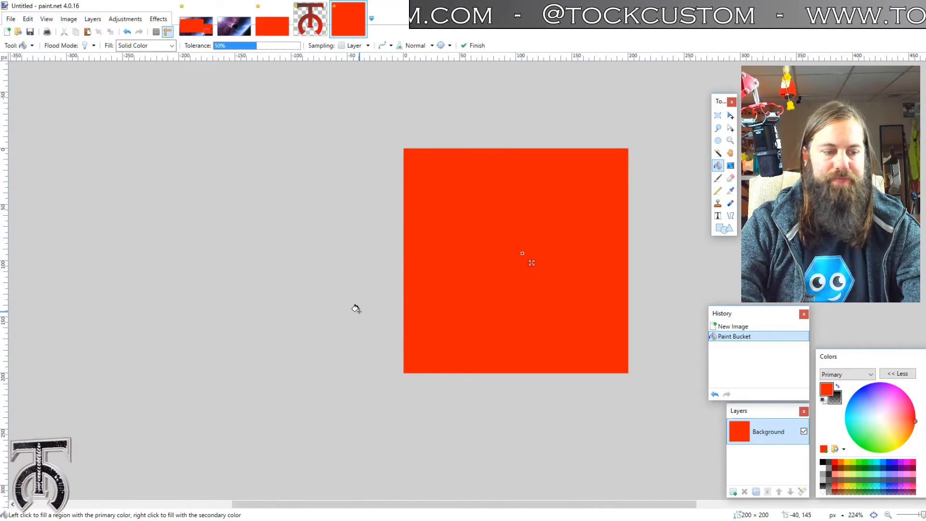
{"action": "key", "text": "ctrl+a"}
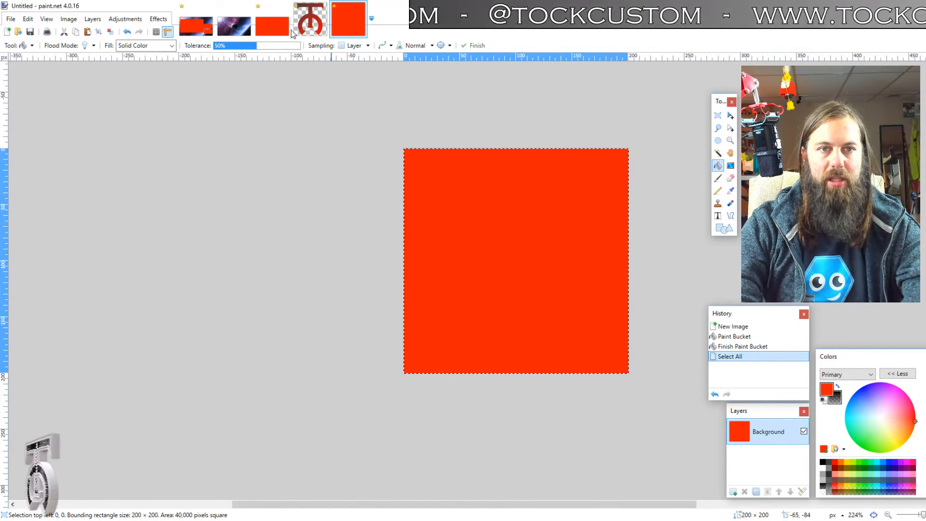
- Add a new layer to the layout image and paste the red square onto it
{"action": "left_click", "coordinate": [195, 20]}
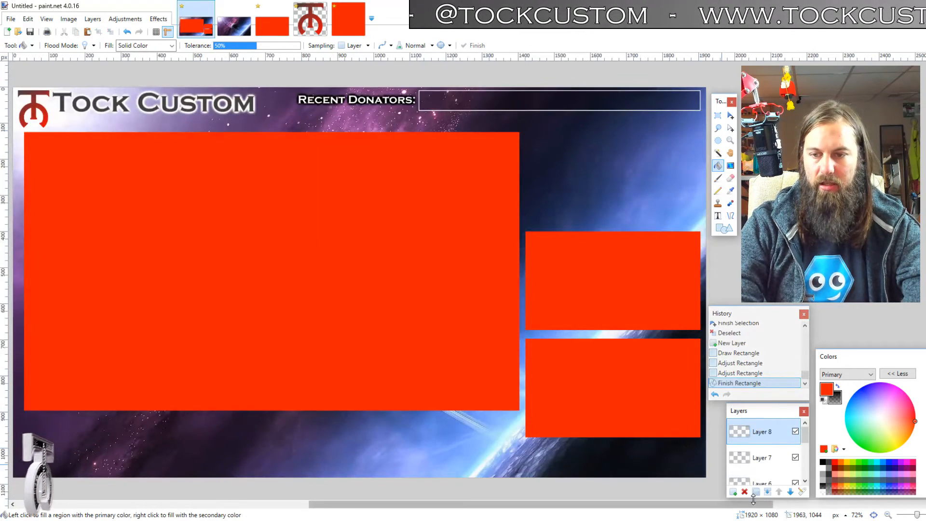
{"action": "left_click", "coordinate": [733, 492]}
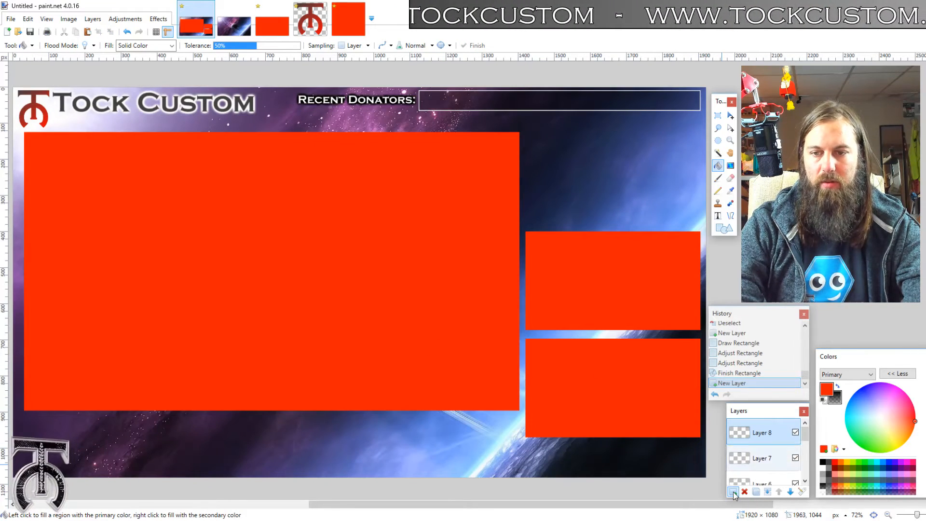
{"action": "key", "text": "ctrl+v"}
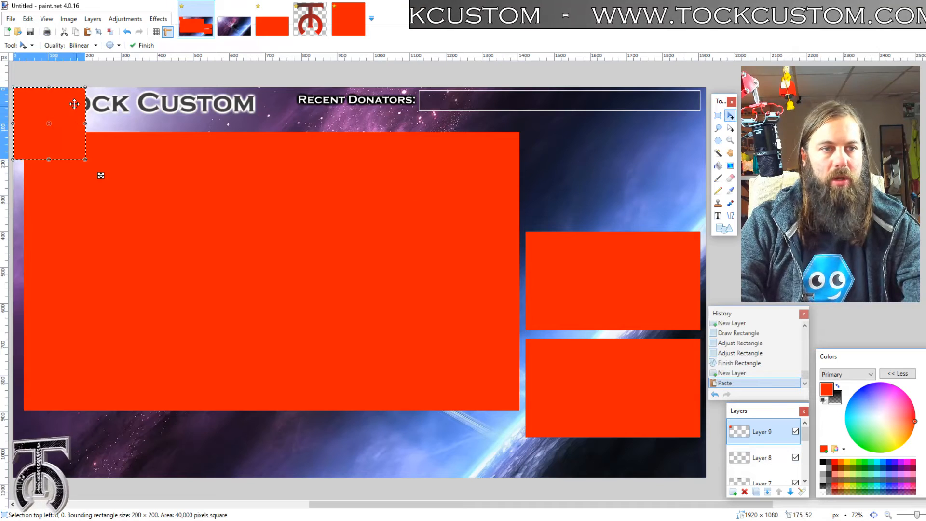
- Enlarge the pasted square to about 290 pixels, align it above the upper small placeholder flush with its right edge, and deselect it
{"action": "left_click_drag", "start_coordinate": [68, 106], "coordinate": [603, 137]}
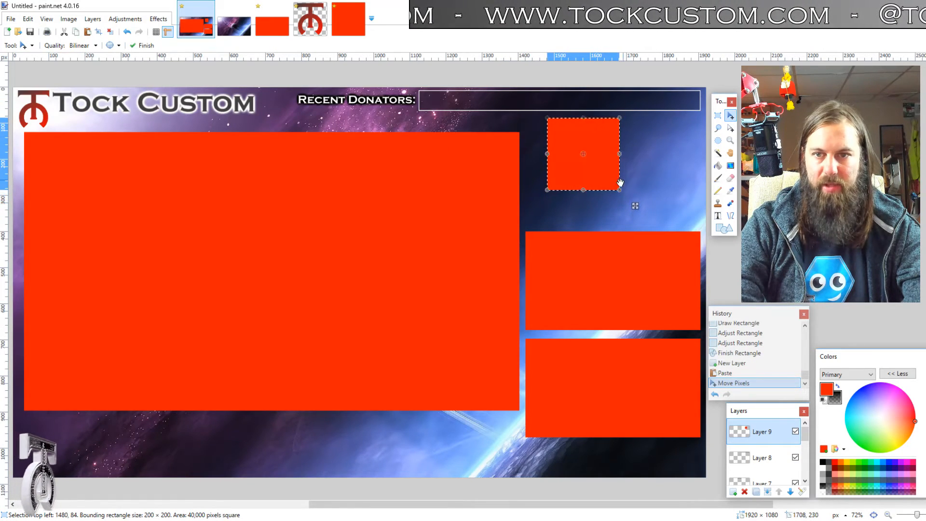
{"action": "left_click_drag", "start_coordinate": [621, 191], "coordinate": [667, 189]}
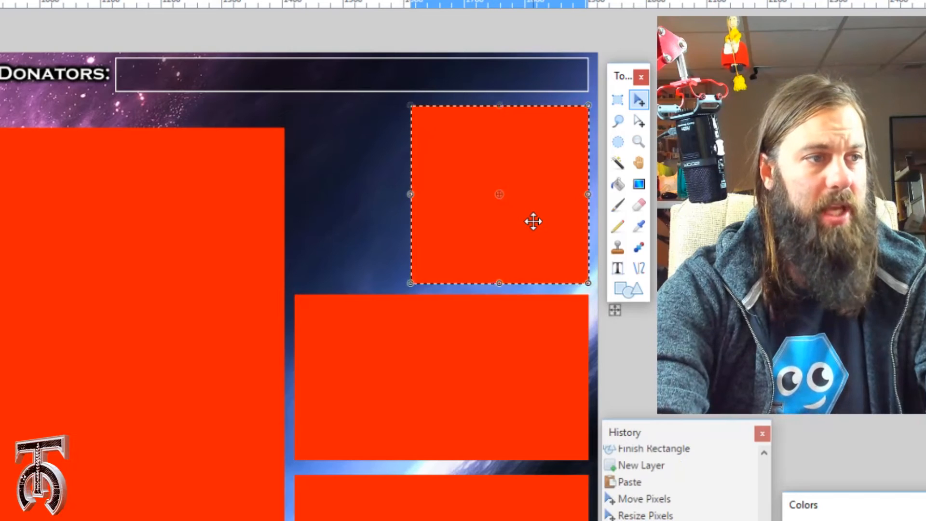
{"action": "key", "text": "ctrl+d"}
{"action": "key", "text": "Right"}
{"action": "key", "text": "Right"}
{"action": "key", "text": "Right"}
{"action": "key", "text": "Right"}
{"action": "key", "text": "Right"}
{"action": "key", "text": "Right"}
{"action": "key", "text": "Right"}
{"action": "key", "text": "Right"}
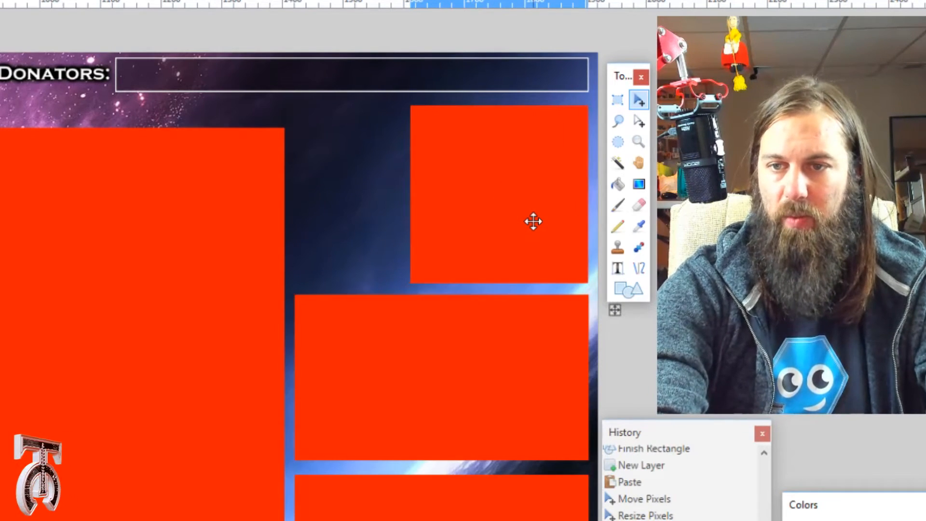
{"action": "key", "text": "Right"}
{"action": "key", "text": "Right"}
{"action": "key", "text": "Right"}
{"action": "key", "text": "Right"}
{"action": "key", "text": "Up"}
{"action": "key", "text": "Up"}
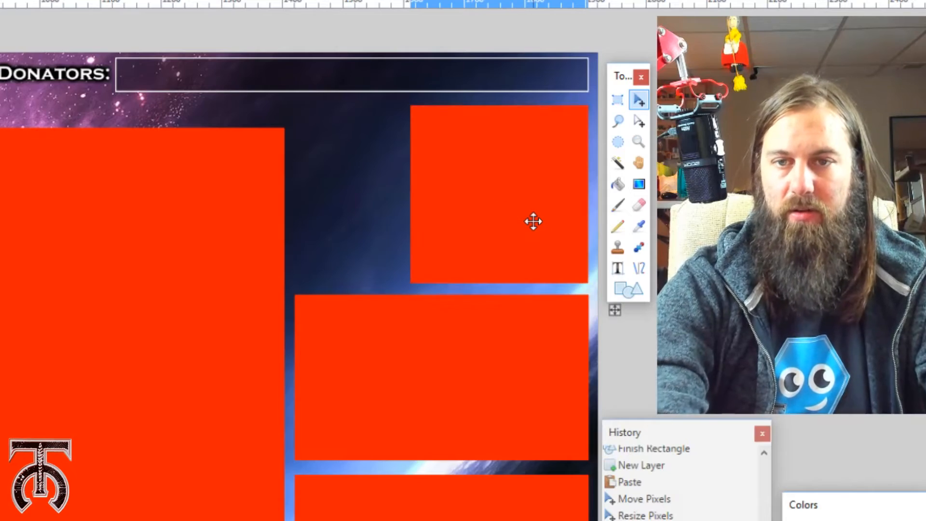
{"action": "key", "text": "Down"}
{"action": "key", "text": "Down"}
{"action": "key", "text": "ctrl+d"}
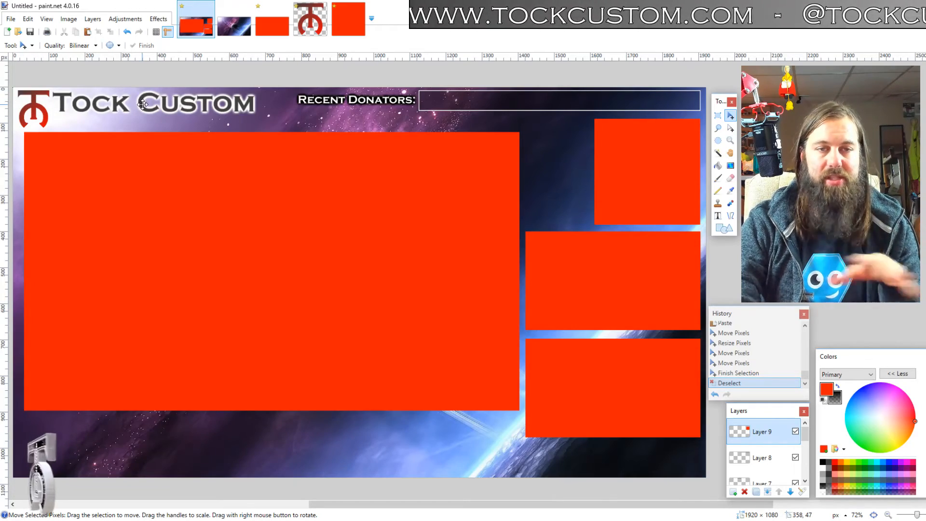
{"action": "left_click", "coordinate": [310, 18]}
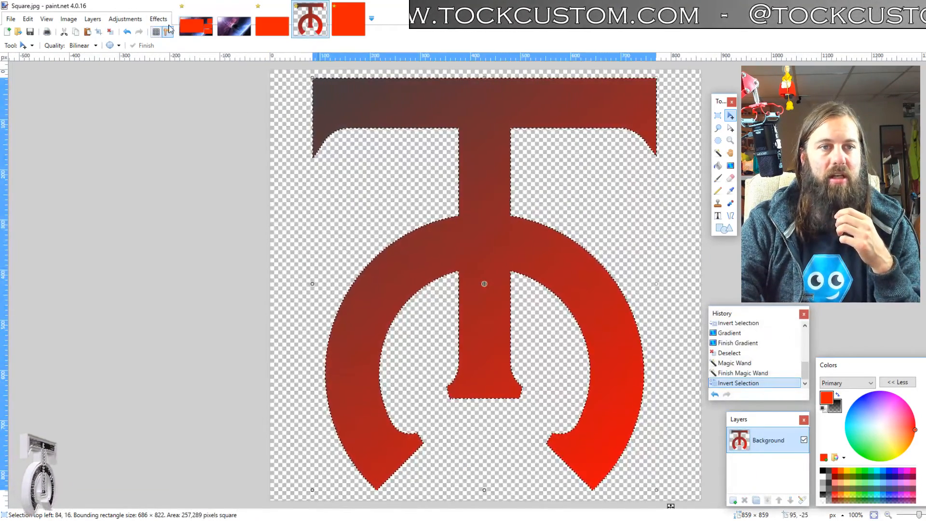
{"action": "left_click", "coordinate": [195, 18]}
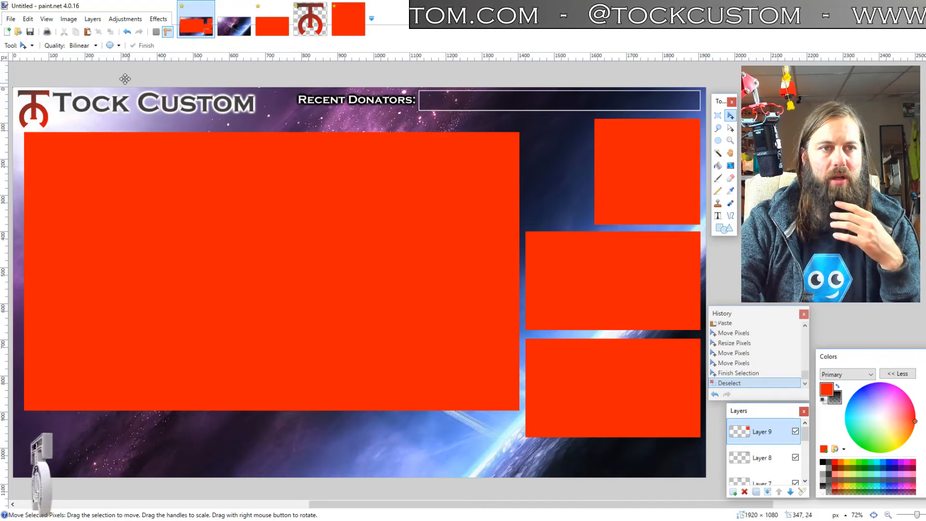
- Flatten all layers of the layout image into one
{"action": "left_click", "coordinate": [93, 19]}
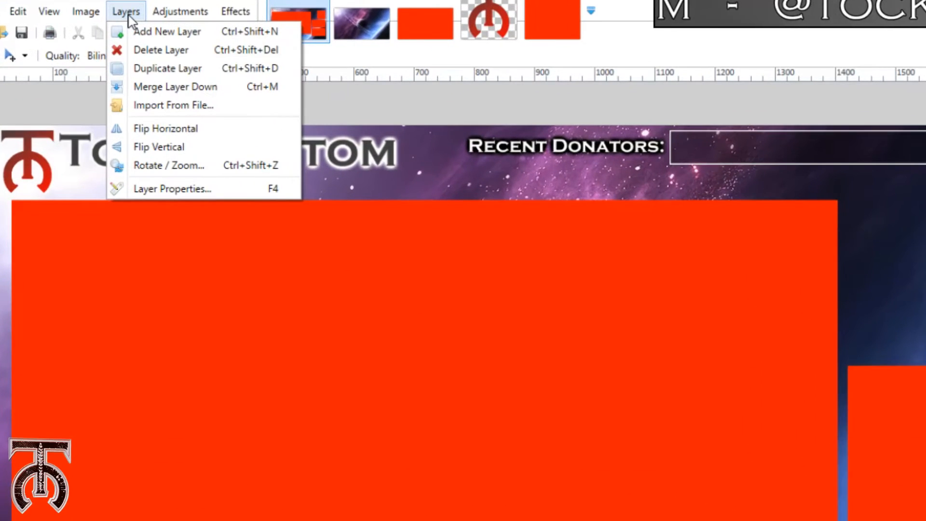
{"action": "mouse_move", "coordinate": [68, 19]}
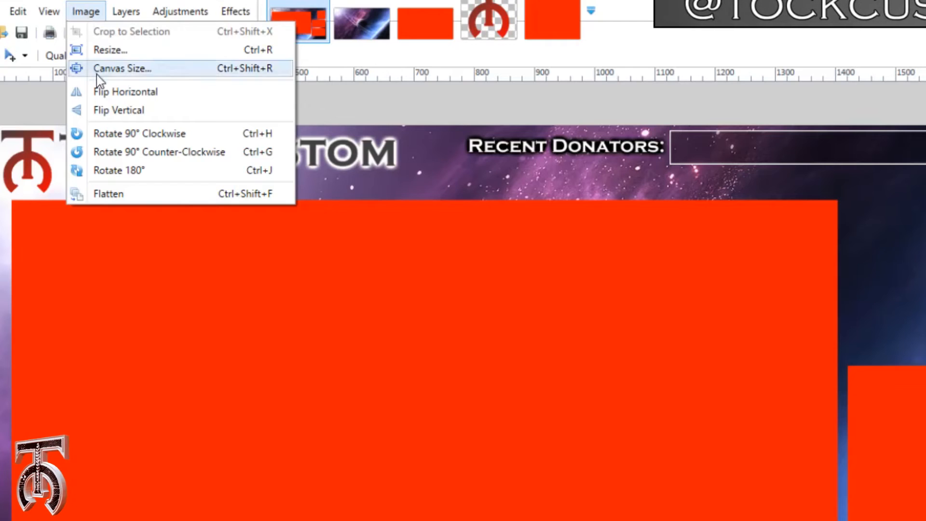
{"action": "left_click", "coordinate": [115, 192]}
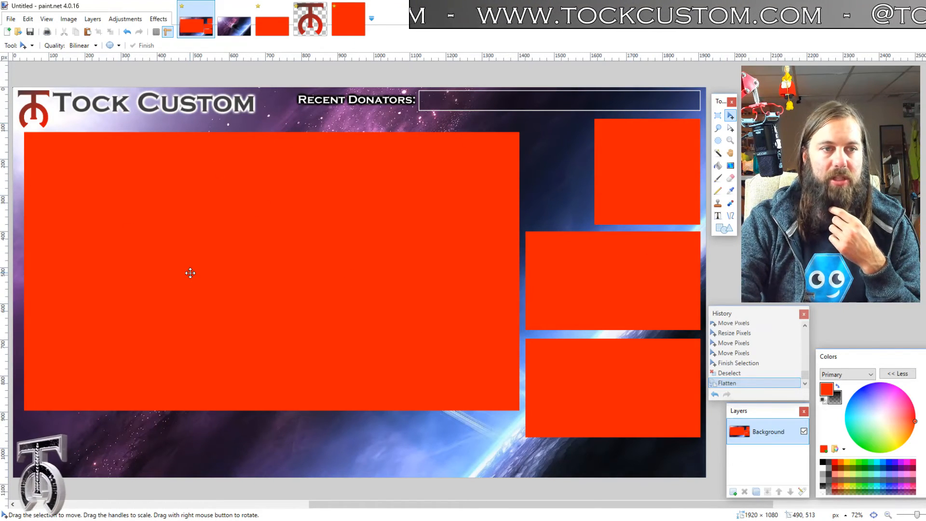
- Select all four red placeholders together with the Magic Wand and delete them to leave transparent openings
{"action": "left_click", "coordinate": [718, 154]}
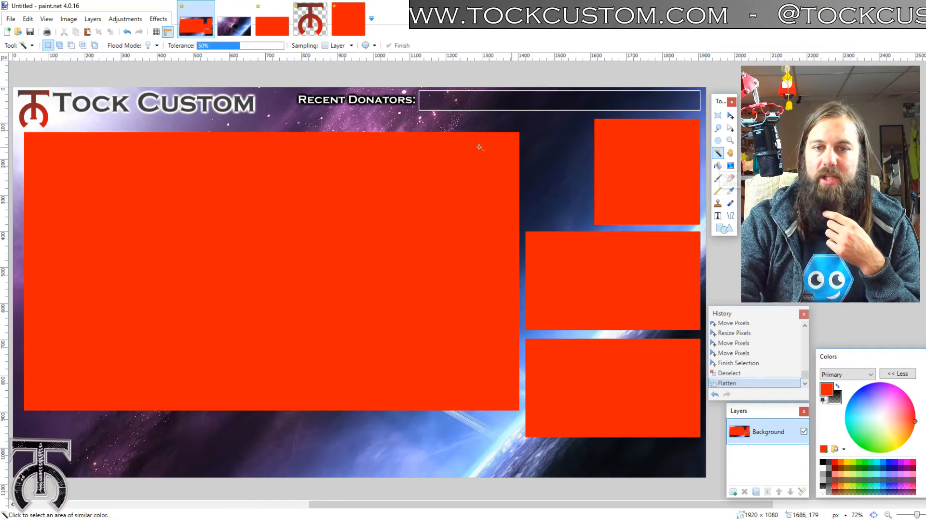
{"action": "left_click", "coordinate": [318, 190]}
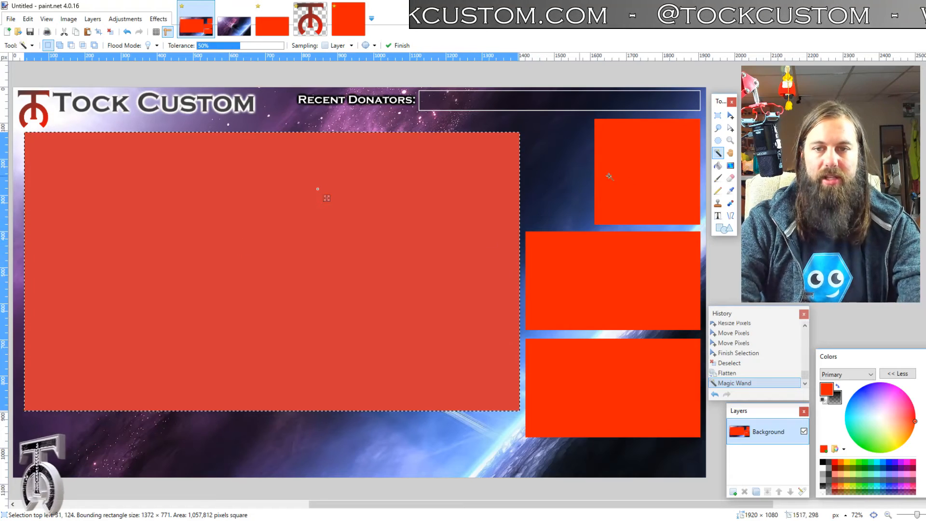
{"action": "left_click", "coordinate": [633, 165], "text": "ctrl"}
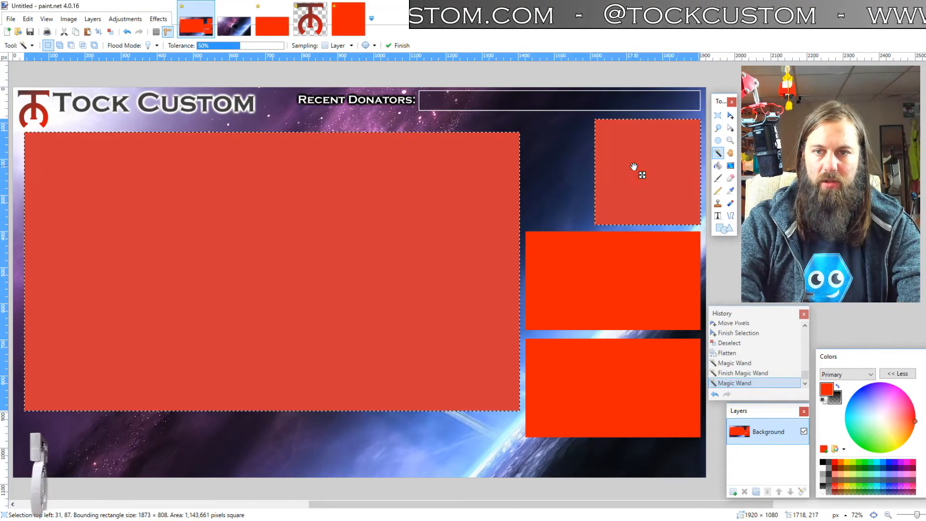
{"action": "left_click", "coordinate": [601, 278], "text": "ctrl"}
{"action": "left_click", "coordinate": [593, 385], "text": "ctrl"}
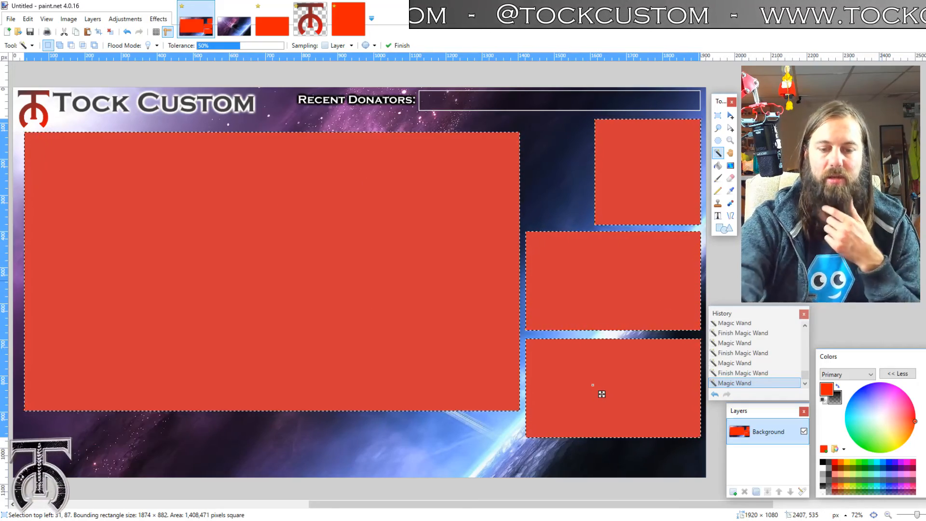
{"action": "key", "text": "Delete"}
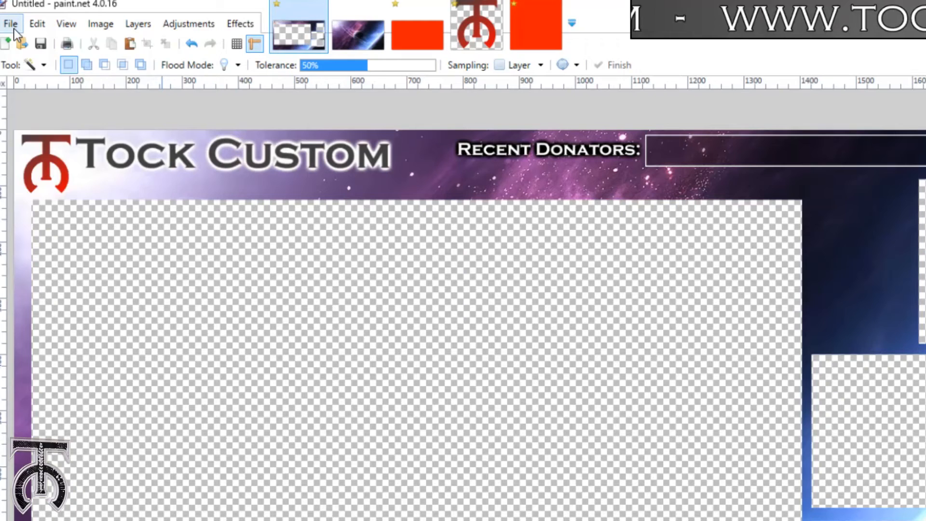
- Save the layout image to the Desktop as a PNG named "Overlay Tutorial" with auto-detected bit depth
{"action": "left_click", "coordinate": [11, 25]}
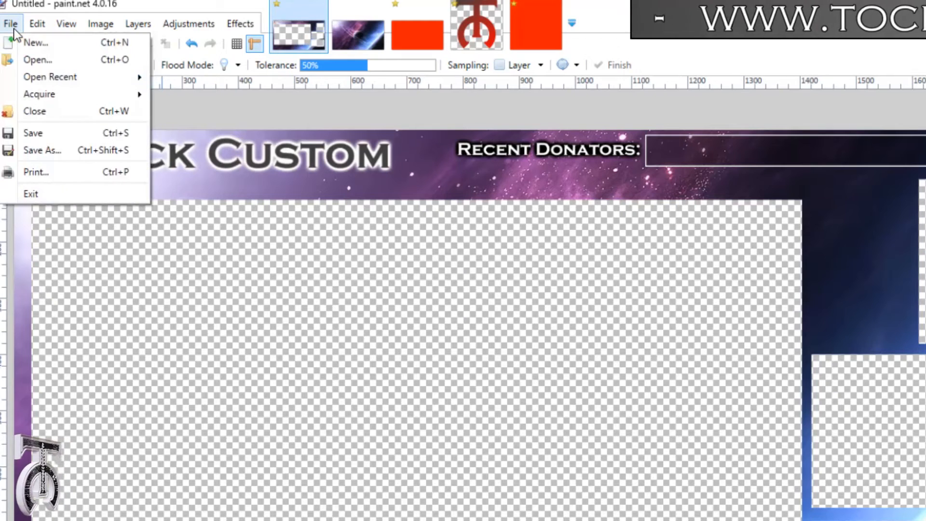
{"action": "left_click", "coordinate": [52, 149]}
{"action": "left_click", "coordinate": [54, 112]}
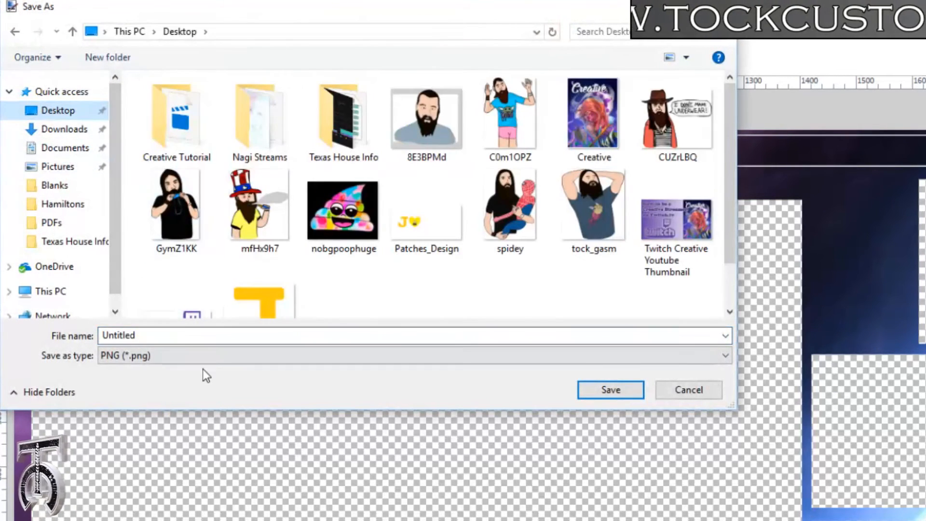
{"action": "left_click", "coordinate": [200, 359]}
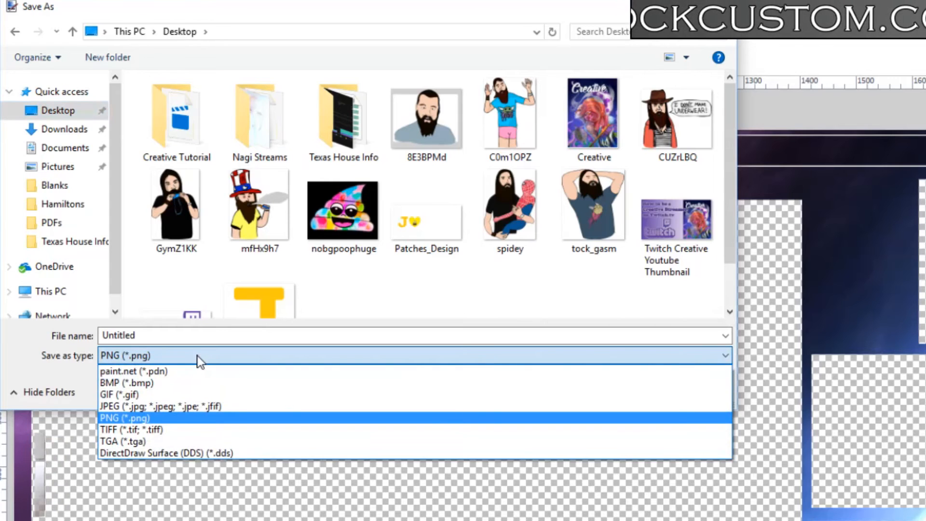
{"action": "left_click", "coordinate": [158, 418]}
{"action": "left_click", "coordinate": [172, 338]}
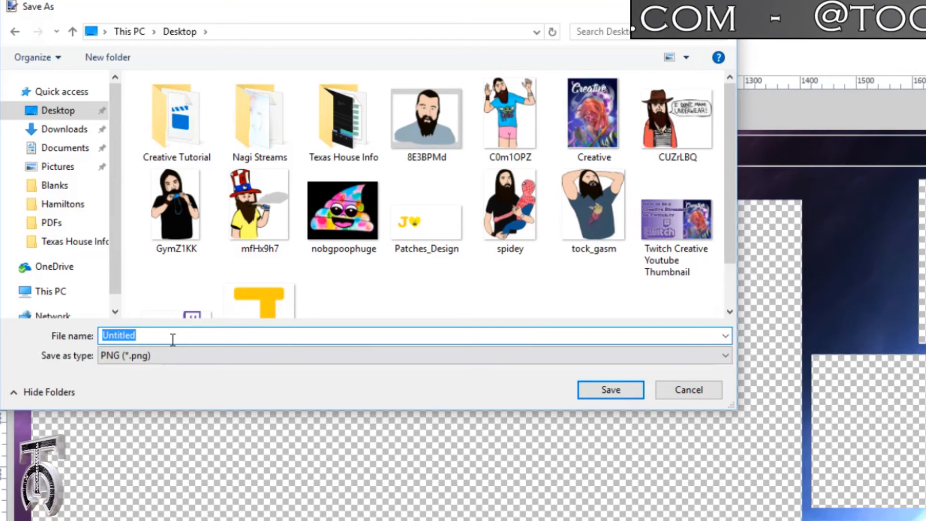
{"action": "type", "text": "Overlay "}
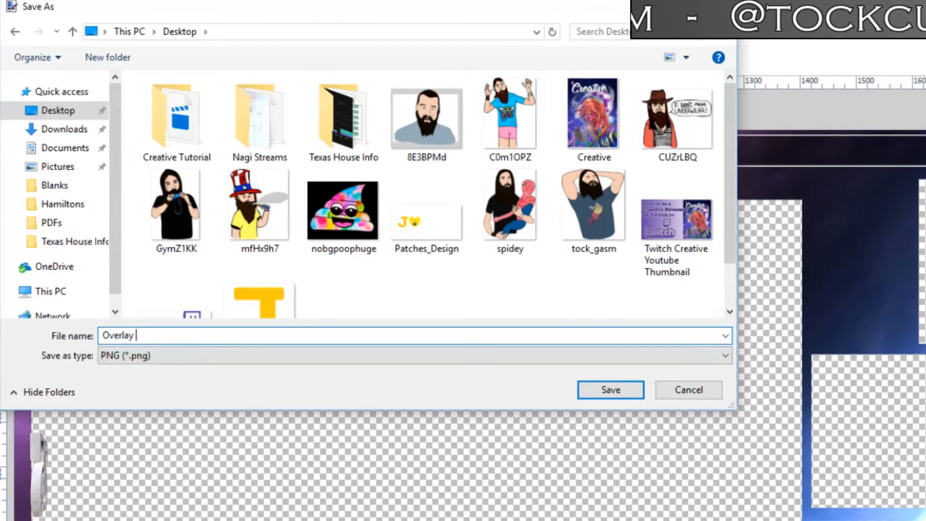
{"action": "type", "text": "Tutorial"}
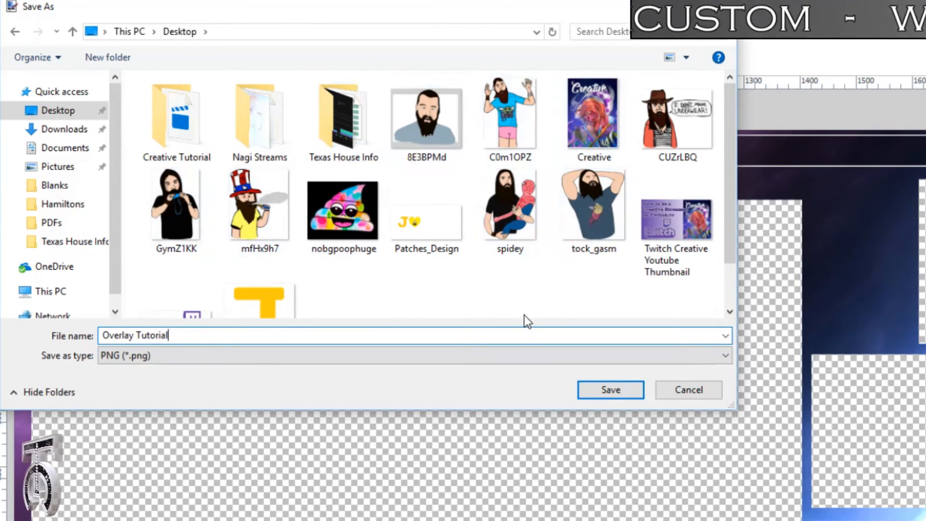
{"action": "left_click", "coordinate": [615, 391]}
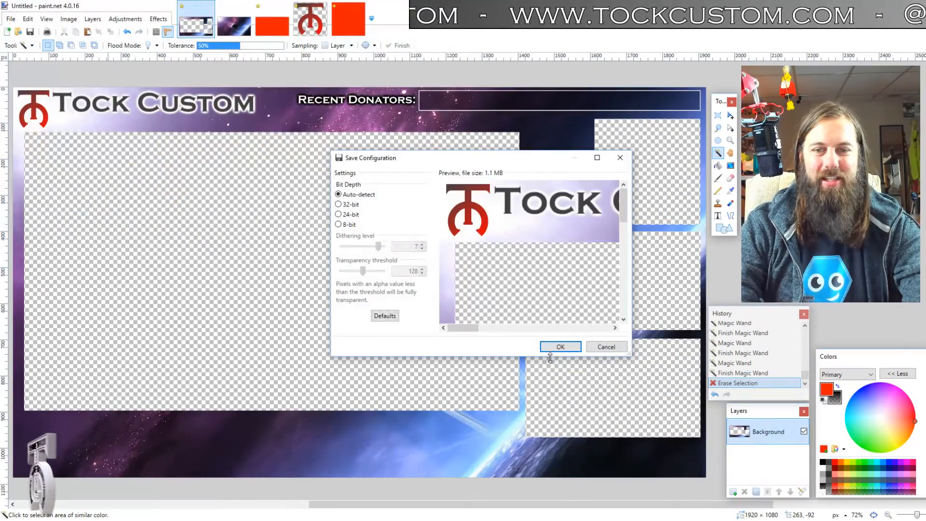
{"action": "left_click", "coordinate": [555, 347]}
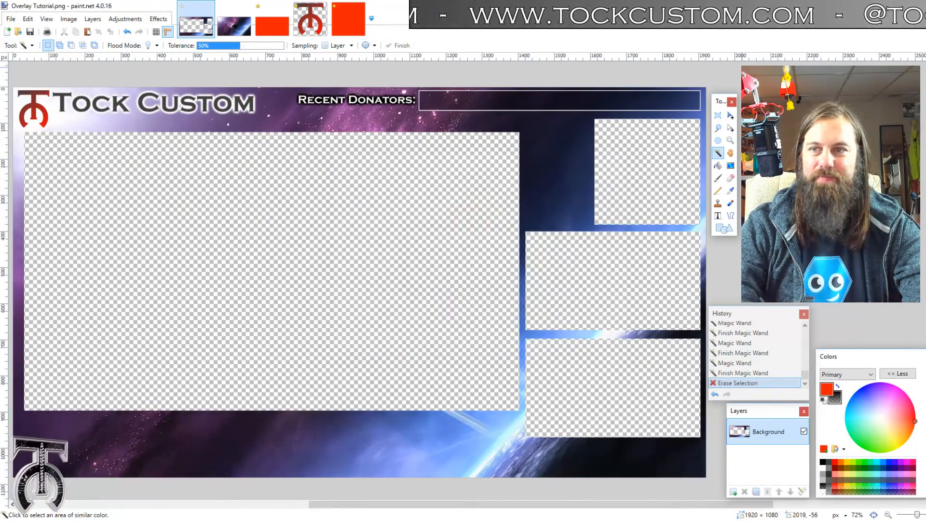
- Open the saved Overlay Tutorial image from the desktop in Photos to check it, and return to paint.net
{"action": "left_click", "coordinate": [868, 6]}
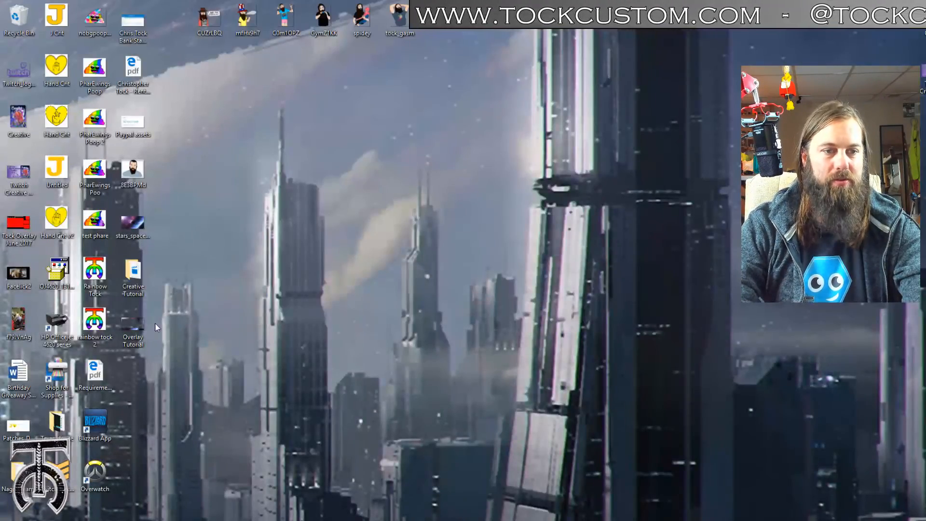
{"action": "double_click", "coordinate": [137, 326]}
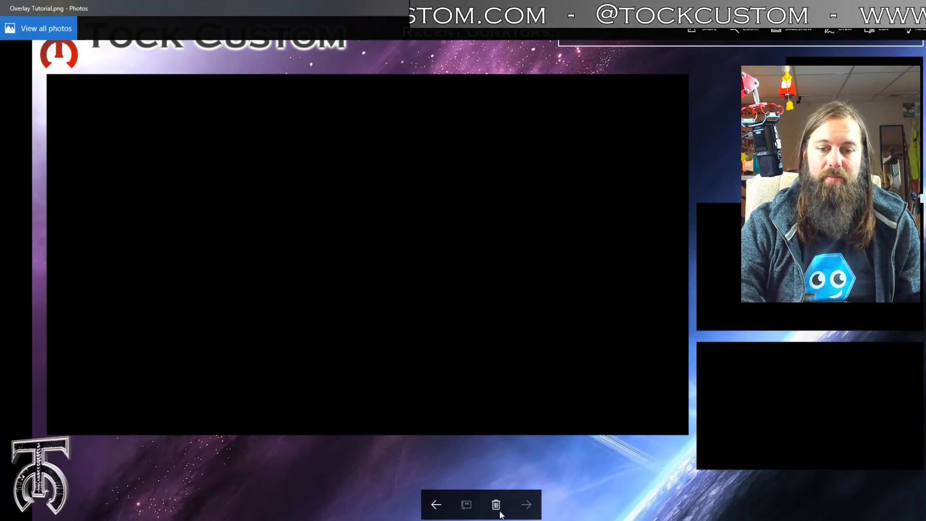
{"action": "key", "text": "alt+Tab"}
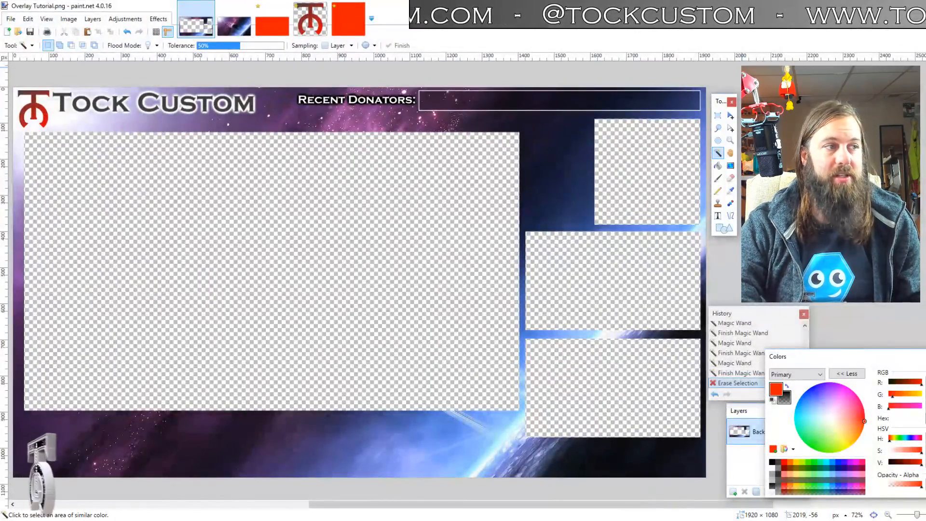